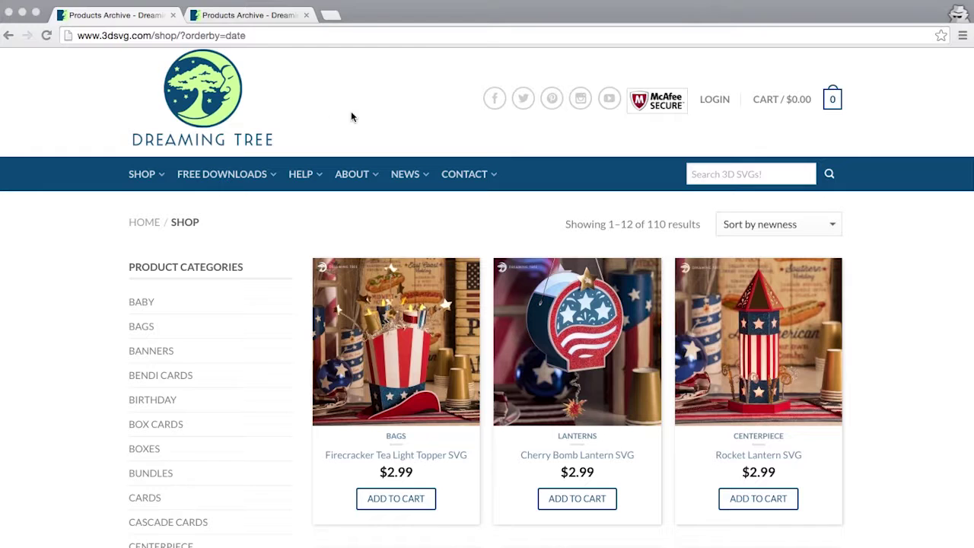
Open the free Autumn Nights and Frights Inserts product from the free SVG downloads and view its second picture, the panel cut patterns.
{"action": "left_click", "coordinate": [351, 111]}
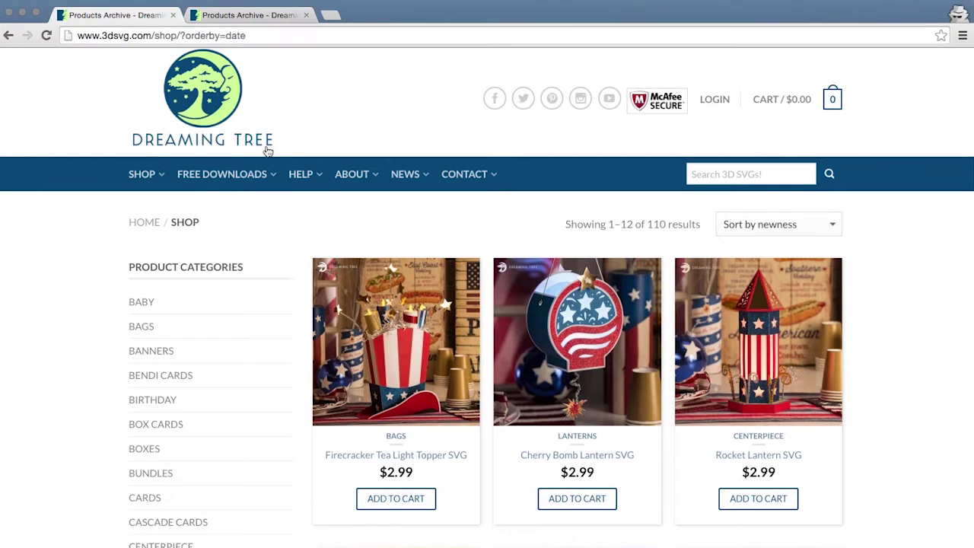
{"action": "mouse_move", "coordinate": [232, 174]}
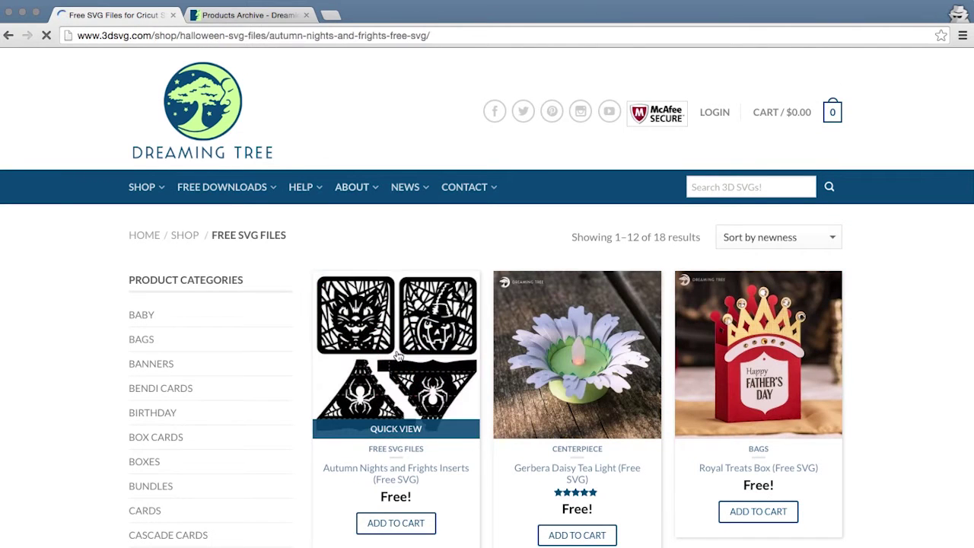
{"action": "left_click", "coordinate": [398, 354]}
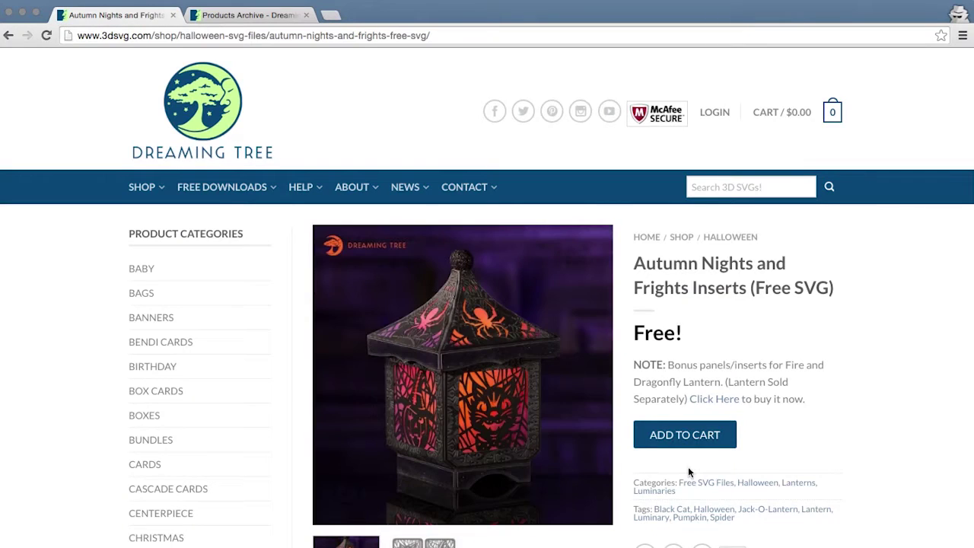
{"action": "scroll", "coordinate": [802, 493], "scroll_direction": "down", "scroll_amount": 1}
{"action": "scroll", "coordinate": [802, 493], "scroll_direction": "down", "scroll_amount": 5}
{"action": "left_click", "coordinate": [424, 460]}
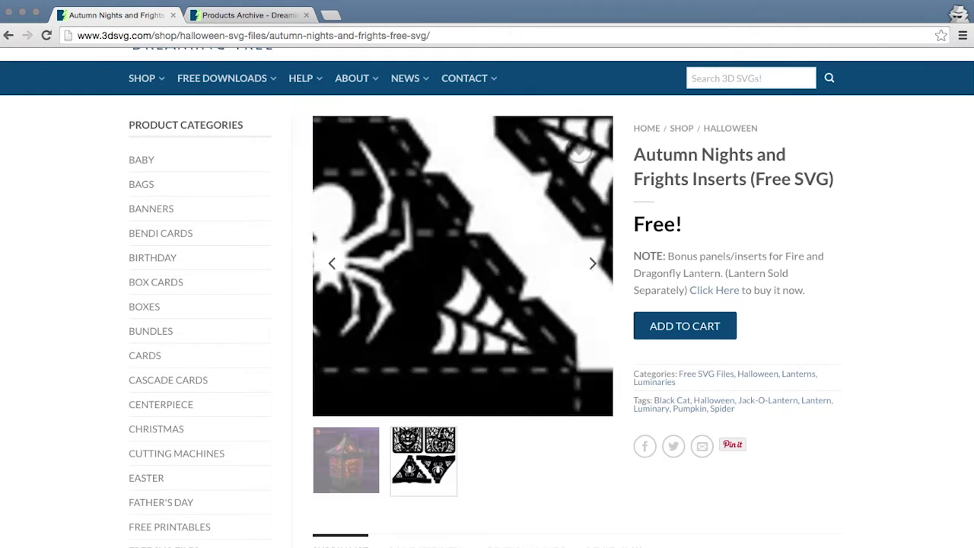
Open the quick view of the Fire and Dragonfly Lantern SVG from the shop listing in the other browser tab.
{"action": "left_click", "coordinate": [247, 20]}
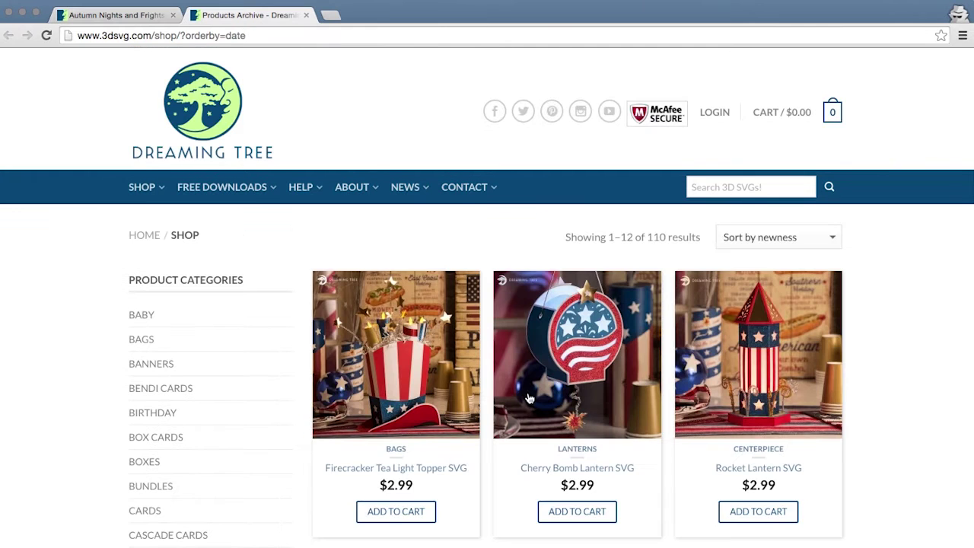
{"action": "scroll", "coordinate": [510, 368], "scroll_direction": "down", "scroll_amount": 9}
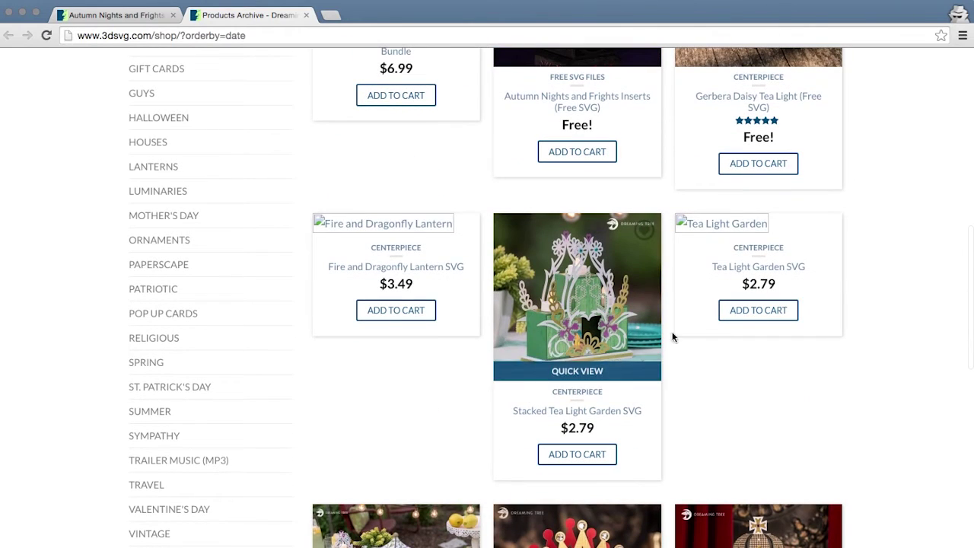
{"action": "left_click", "coordinate": [385, 227]}
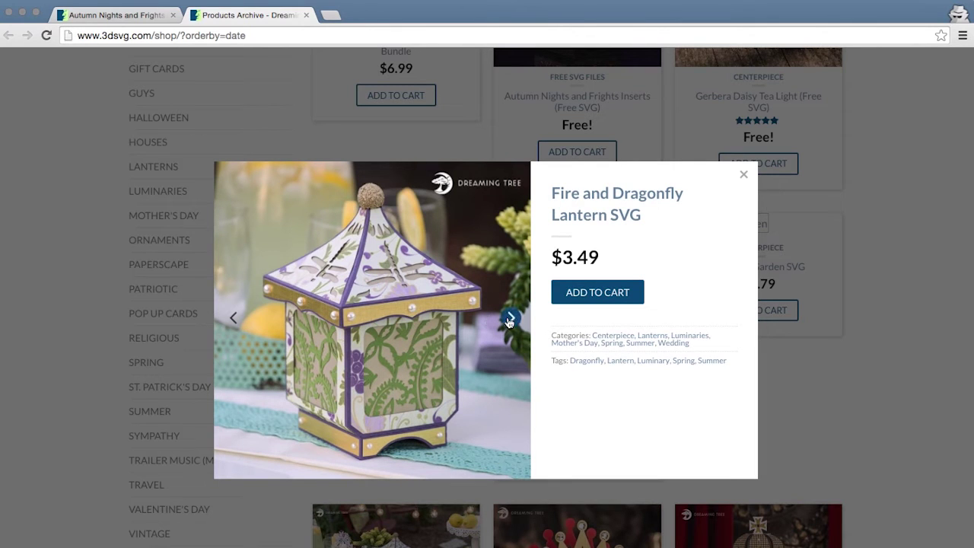
Open Dreaming Tree's Facebook page from the shop site and view the enlarged orange dragonfly lantern photo in the visitor posts.
{"action": "left_click", "coordinate": [137, 21]}
{"action": "scroll", "coordinate": [479, 230], "scroll_direction": "up", "scroll_amount": 3}
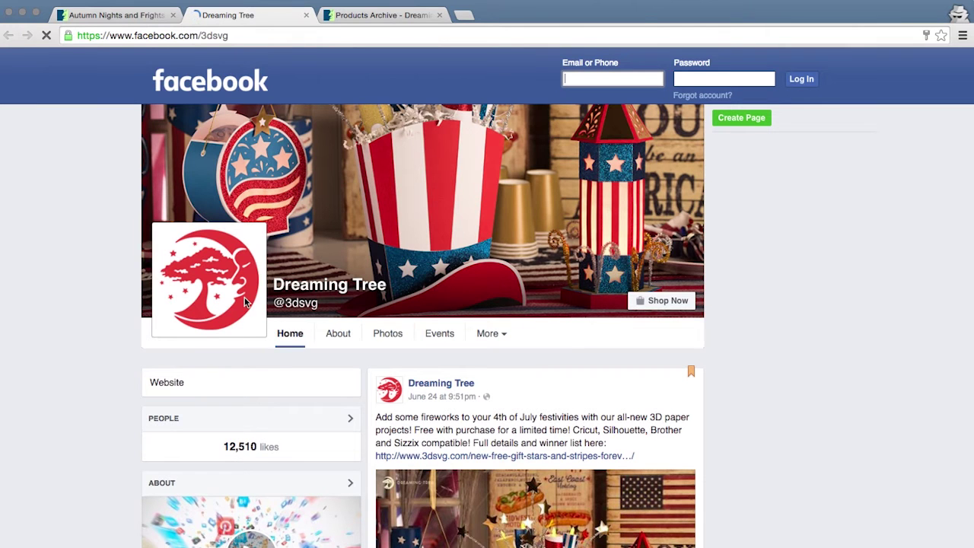
{"action": "scroll", "coordinate": [87, 270], "scroll_direction": "down", "scroll_amount": 5}
{"action": "scroll", "coordinate": [87, 267], "scroll_direction": "down", "scroll_amount": 2}
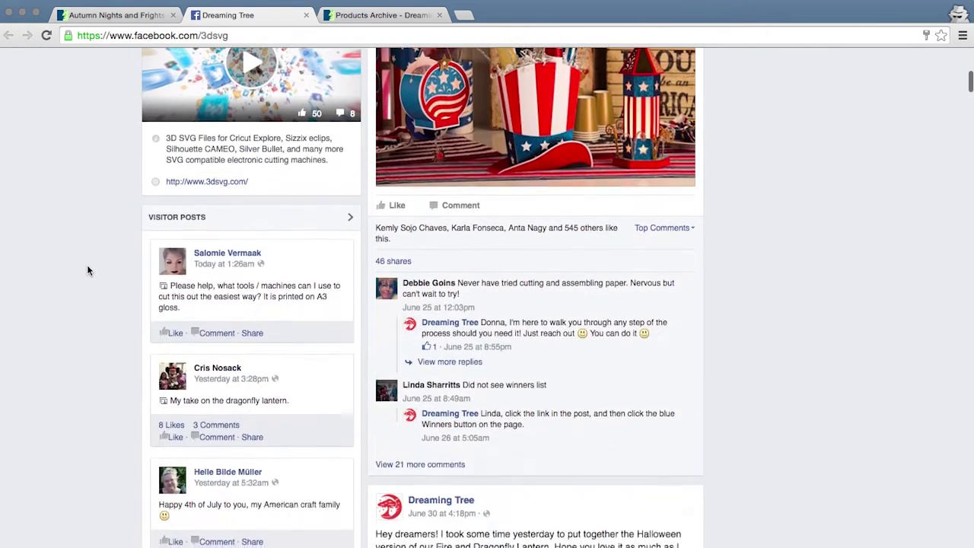
{"action": "left_click", "coordinate": [216, 221]}
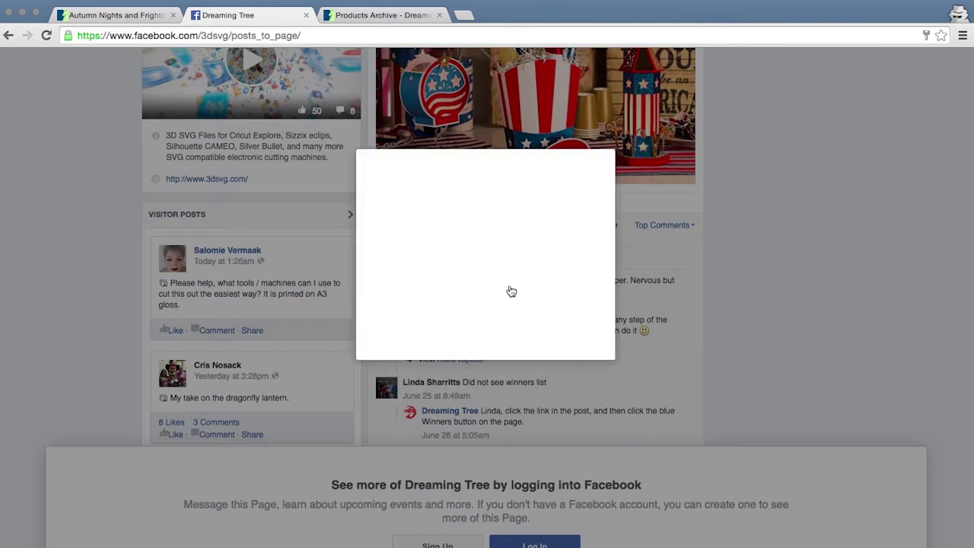
{"action": "scroll", "coordinate": [540, 305], "scroll_direction": "down", "scroll_amount": 5}
{"action": "scroll", "coordinate": [539, 306], "scroll_direction": "down", "scroll_amount": 12}
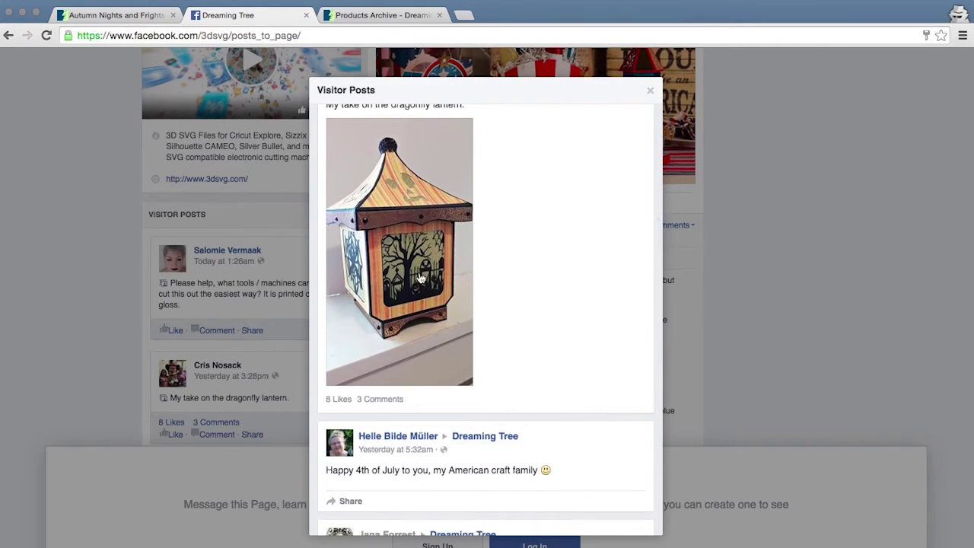
{"action": "scroll", "coordinate": [420, 278], "scroll_direction": "up", "scroll_amount": 3}
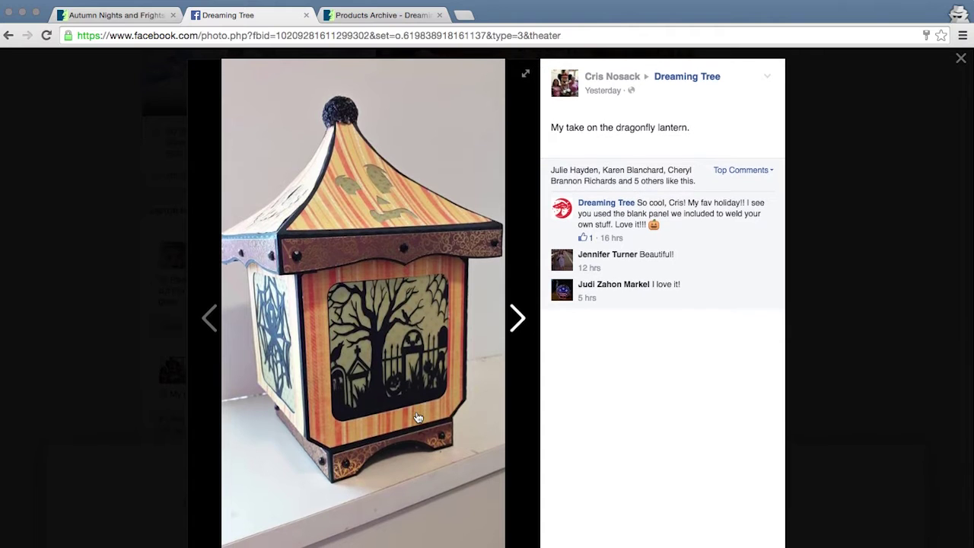
{"action": "left_click", "coordinate": [961, 64]}
Look through the remaining visitor posts for customers' finished paper projects and close the posts.
{"action": "scroll", "coordinate": [513, 244], "scroll_direction": "down", "scroll_amount": 5}
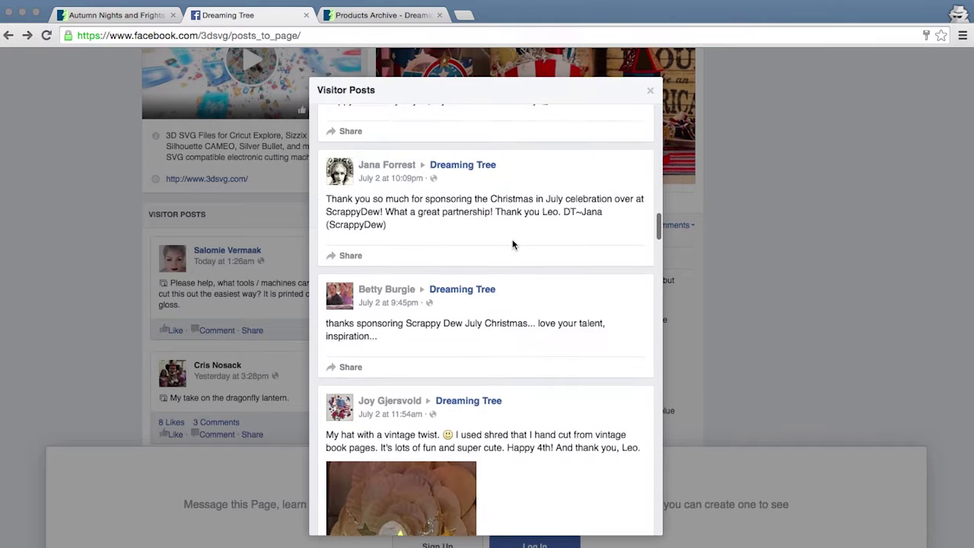
{"action": "scroll", "coordinate": [513, 243], "scroll_direction": "down", "scroll_amount": 2}
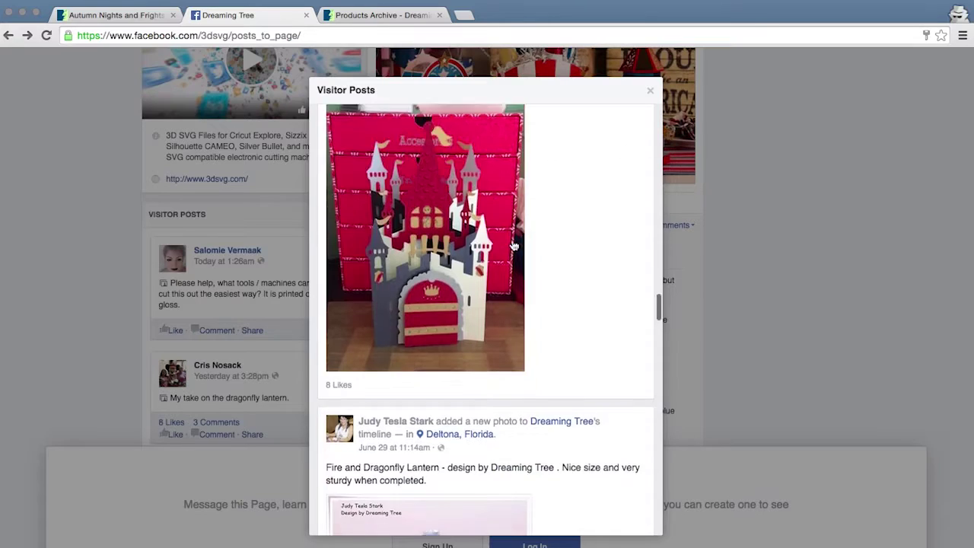
{"action": "scroll", "coordinate": [514, 246], "scroll_direction": "down", "scroll_amount": 3}
{"action": "scroll", "coordinate": [514, 246], "scroll_direction": "down", "scroll_amount": 1}
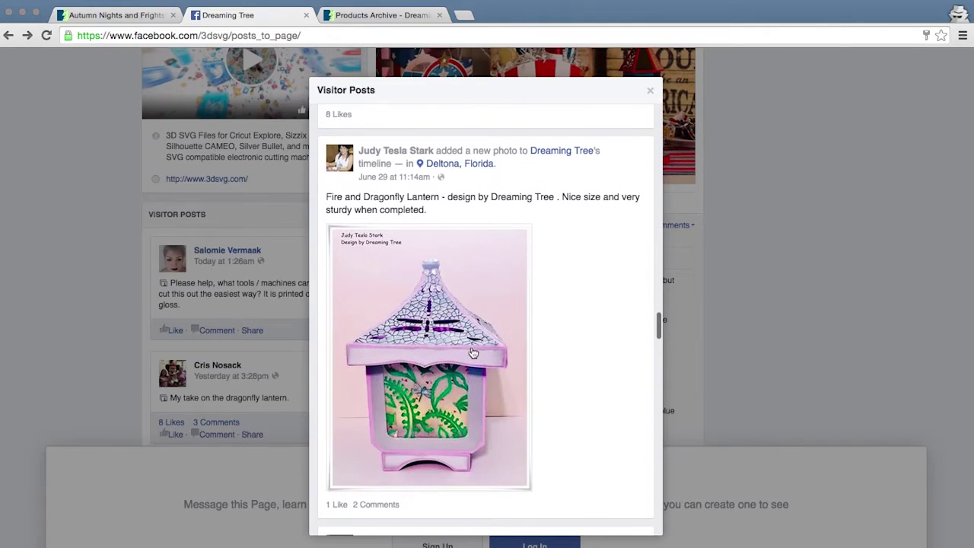
{"action": "scroll", "coordinate": [472, 355], "scroll_direction": "down", "scroll_amount": 4}
{"action": "scroll", "coordinate": [471, 356], "scroll_direction": "up", "scroll_amount": 4}
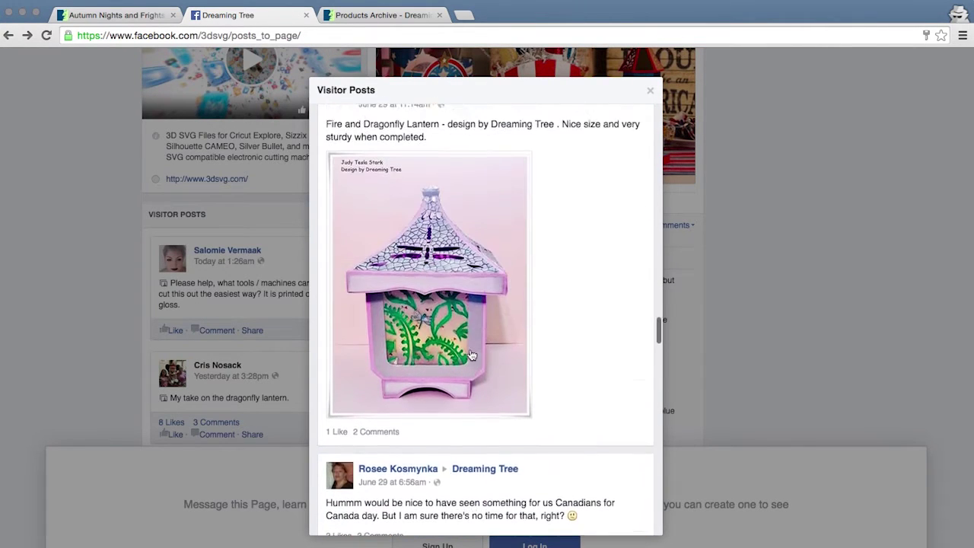
{"action": "scroll", "coordinate": [472, 355], "scroll_direction": "down", "scroll_amount": 12}
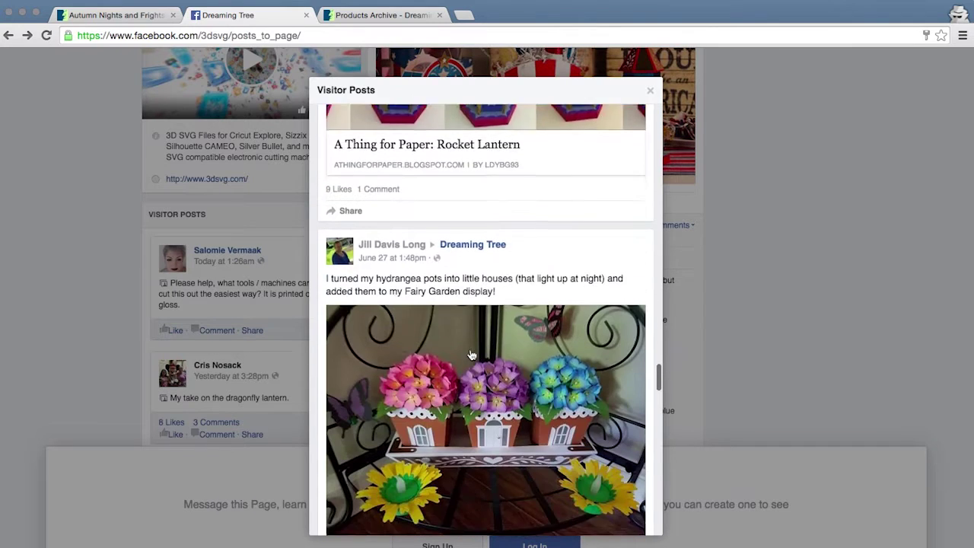
{"action": "scroll", "coordinate": [472, 356], "scroll_direction": "down", "scroll_amount": 14}
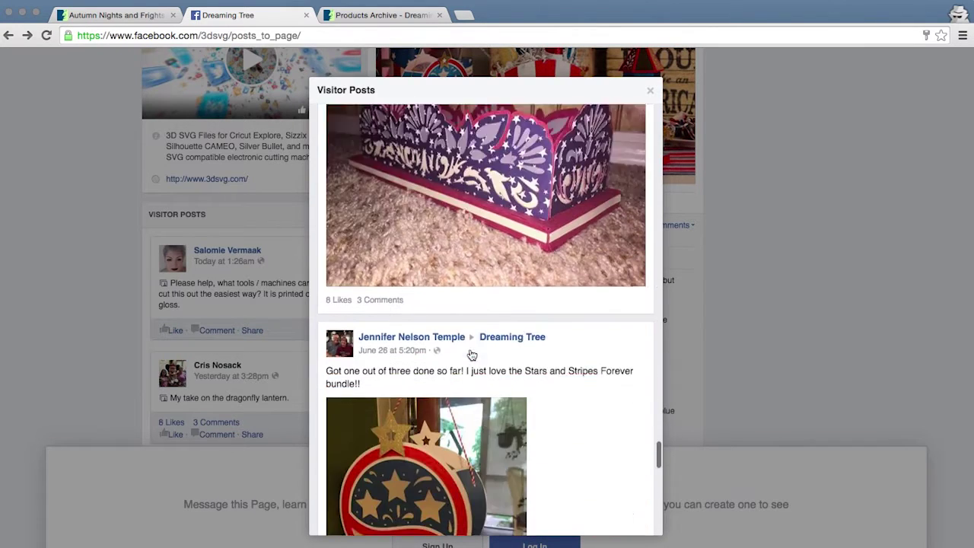
{"action": "scroll", "coordinate": [472, 355], "scroll_direction": "down", "scroll_amount": 9}
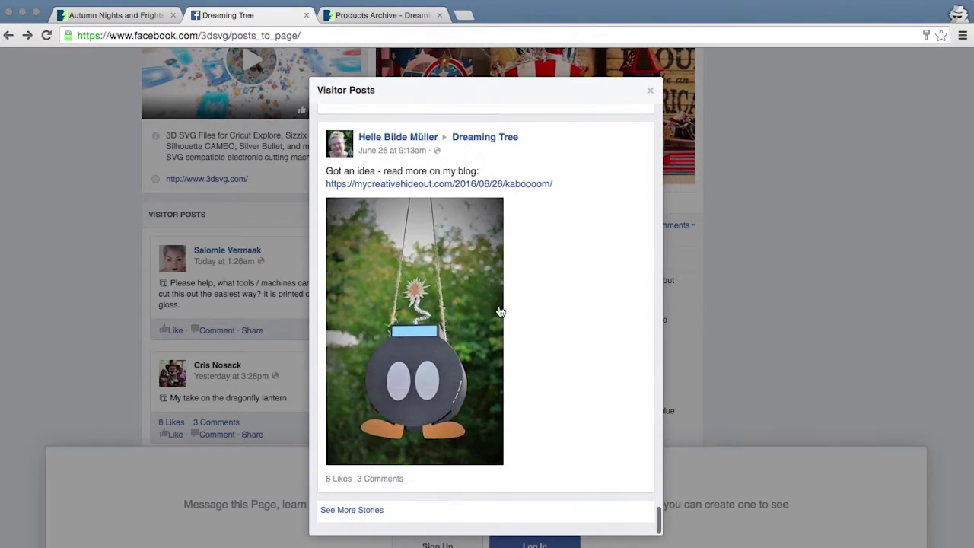
{"action": "left_click", "coordinate": [651, 93]}
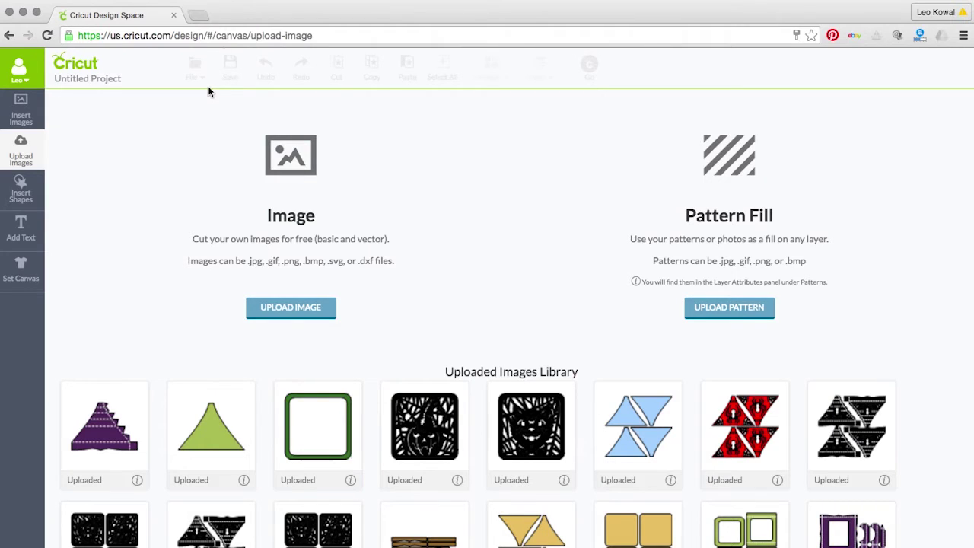
Show the Fire and Dragonfly Lantern product in the shop's browser window again and return to Cricut Design Space.
{"action": "left_click", "coordinate": [335, 0]}
{"action": "left_click", "coordinate": [348, 160]}
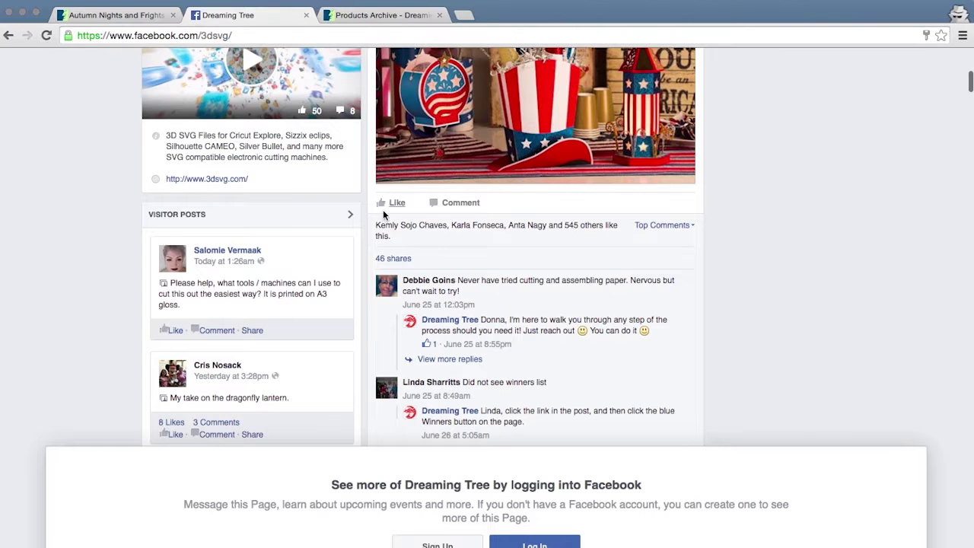
{"action": "left_click", "coordinate": [340, 16]}
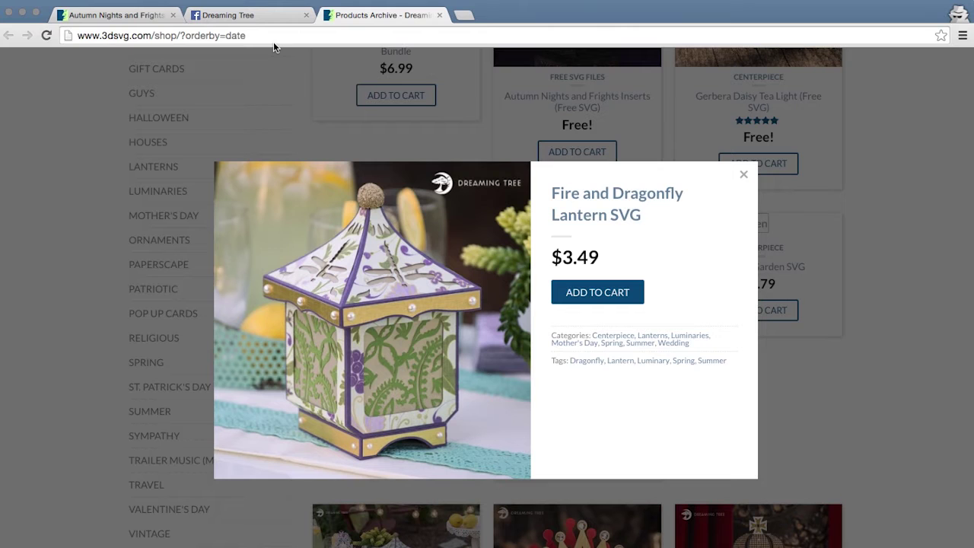
{"action": "left_click", "coordinate": [334, 0]}
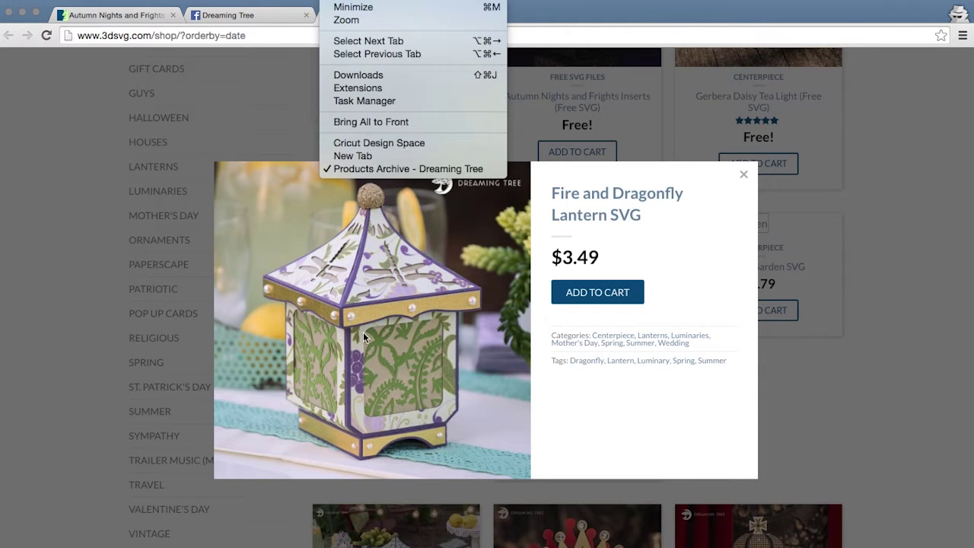
{"action": "left_click", "coordinate": [357, 145]}
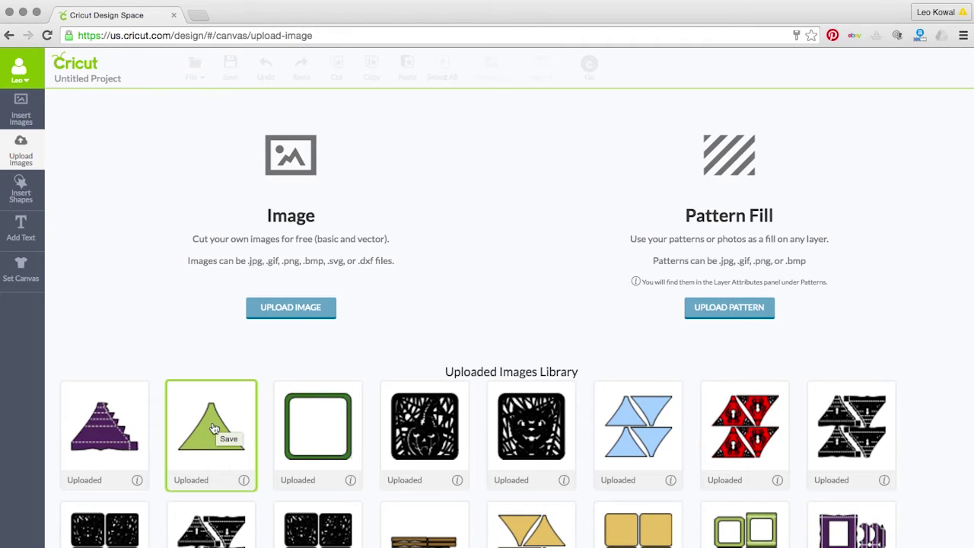
Check the image details of the green triangular panel in the uploaded images library.
{"action": "left_click", "coordinate": [244, 481]}
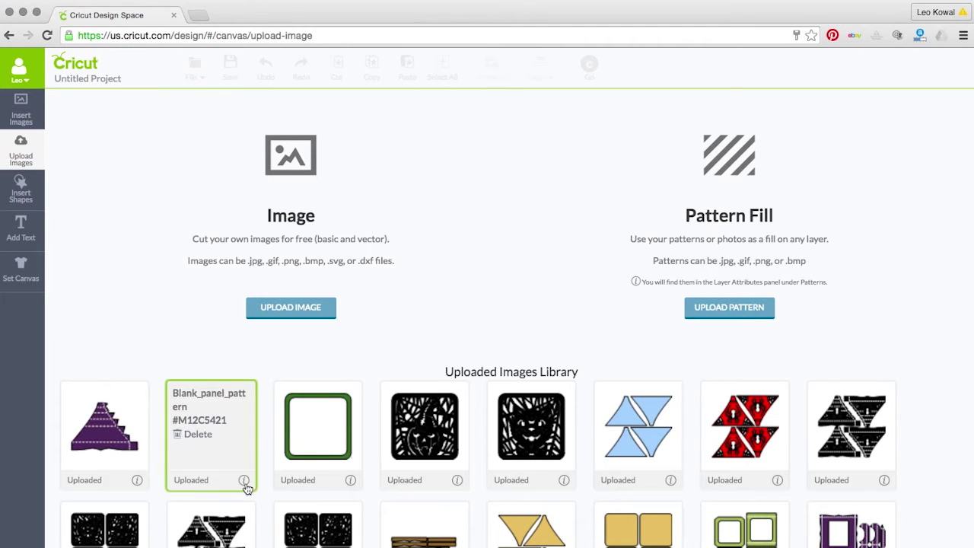
{"action": "left_click", "coordinate": [243, 481]}
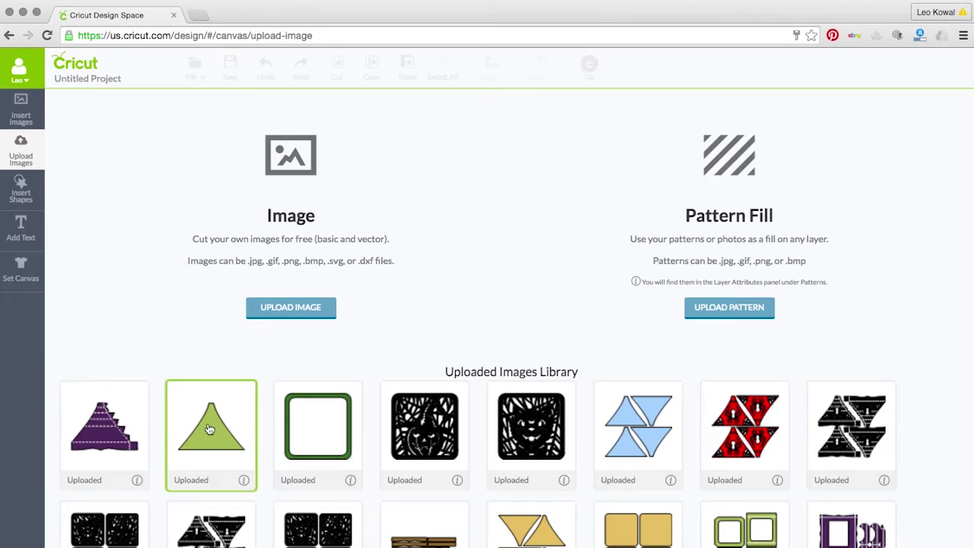
Insert the uploaded Blank_border_spinach image on the canvas and move it down and right until the whole frame is in view.
{"action": "left_click", "coordinate": [342, 426]}
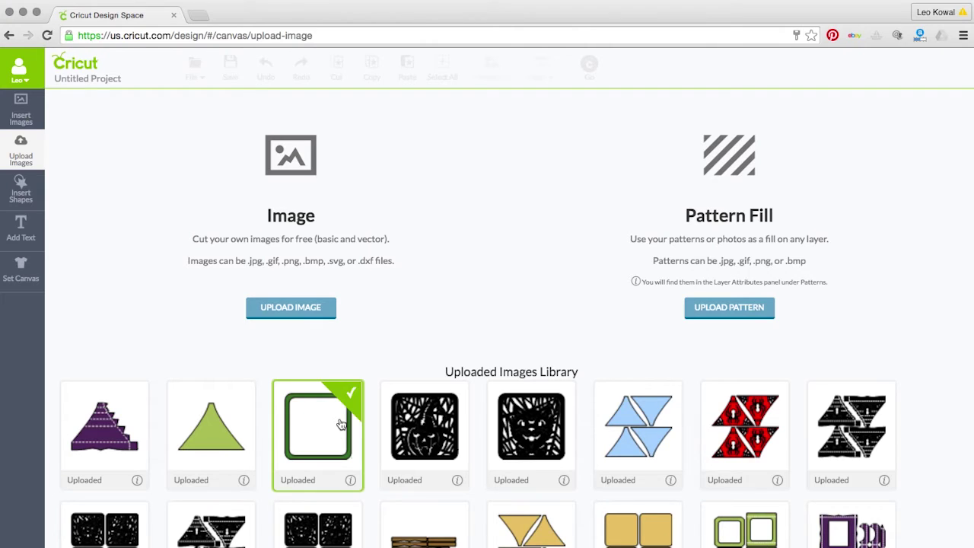
{"action": "left_click", "coordinate": [351, 480]}
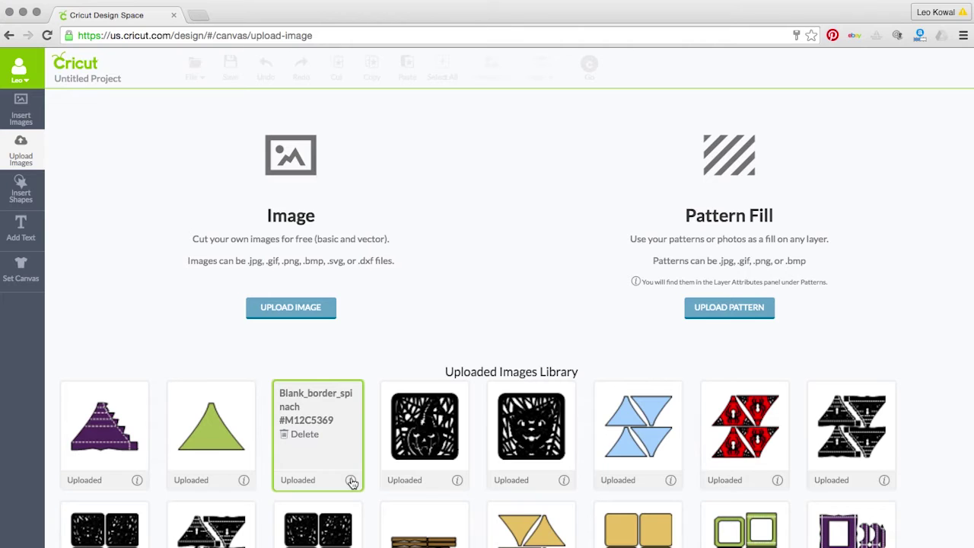
{"action": "left_click", "coordinate": [351, 481]}
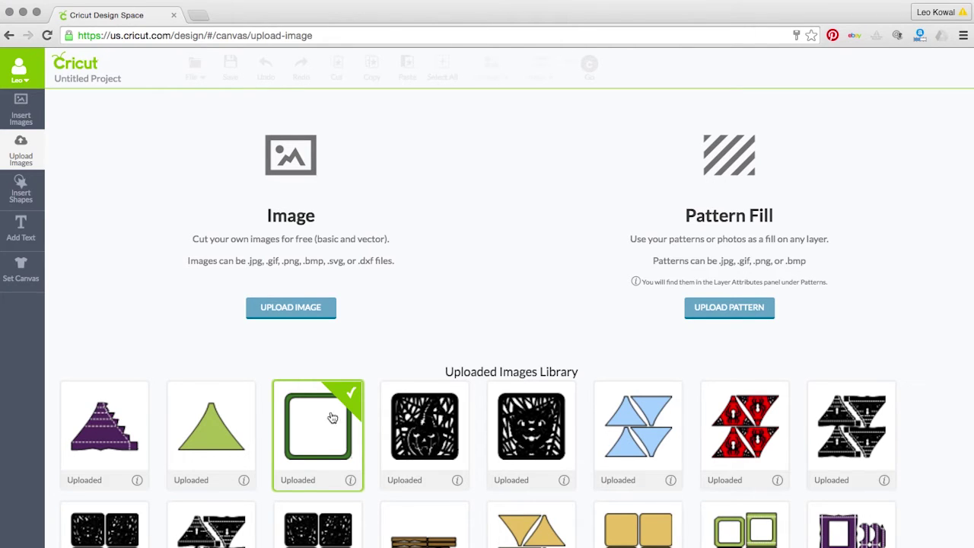
{"action": "left_click", "coordinate": [903, 533]}
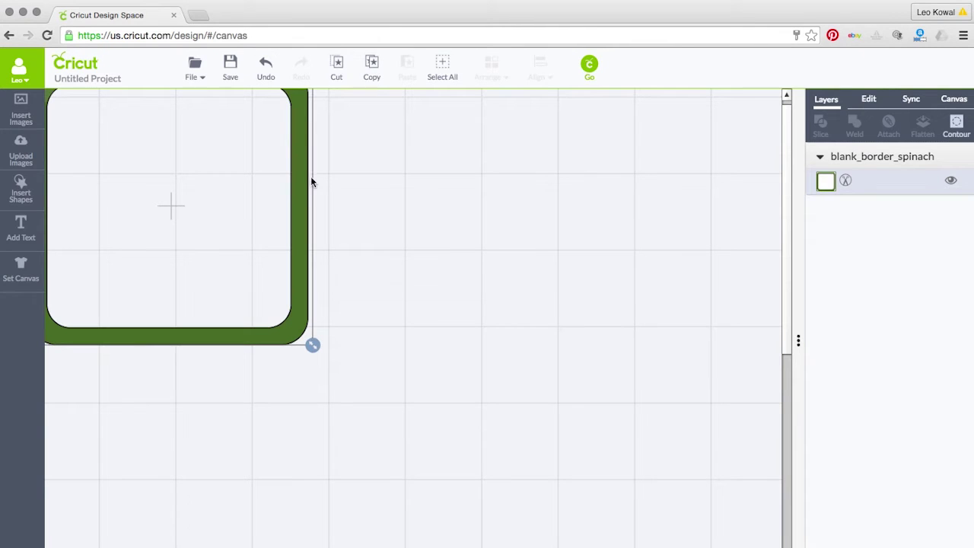
{"action": "left_click_drag", "start_coordinate": [300, 179], "coordinate": [433, 247]}
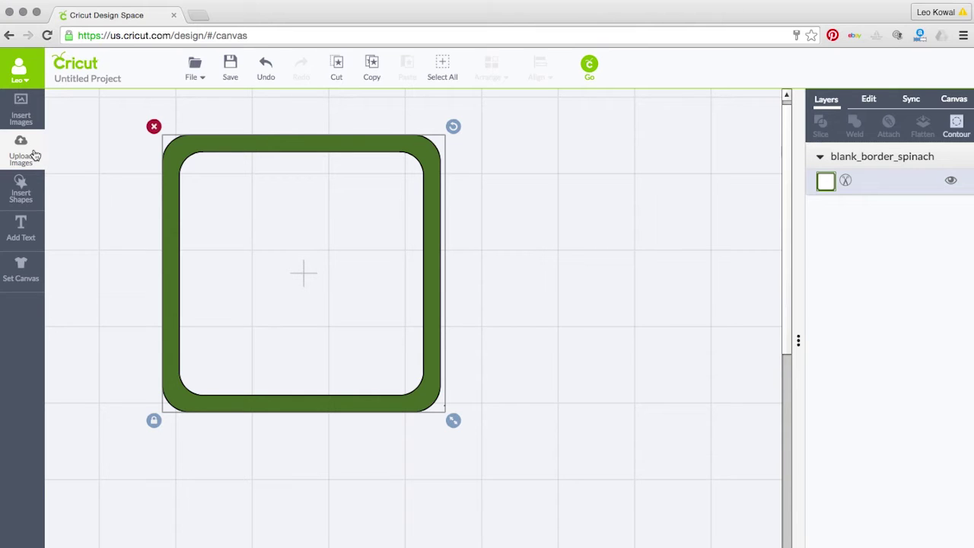
Search the image library for fairy and insert the yellow Tinkerbell silhouette with the outstretched wand.
{"action": "left_click", "coordinate": [20, 114]}
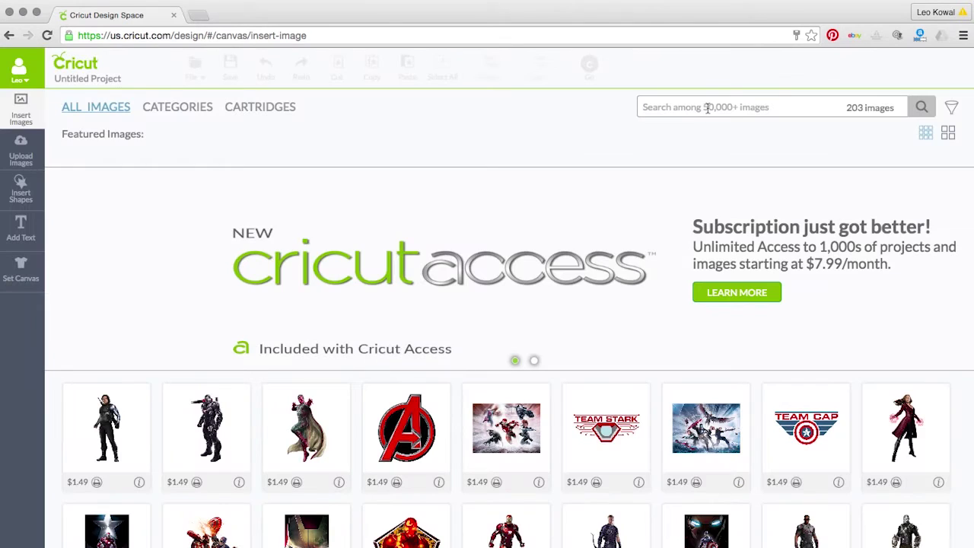
{"action": "type", "text": "fairy"}
{"action": "key", "text": "Return"}
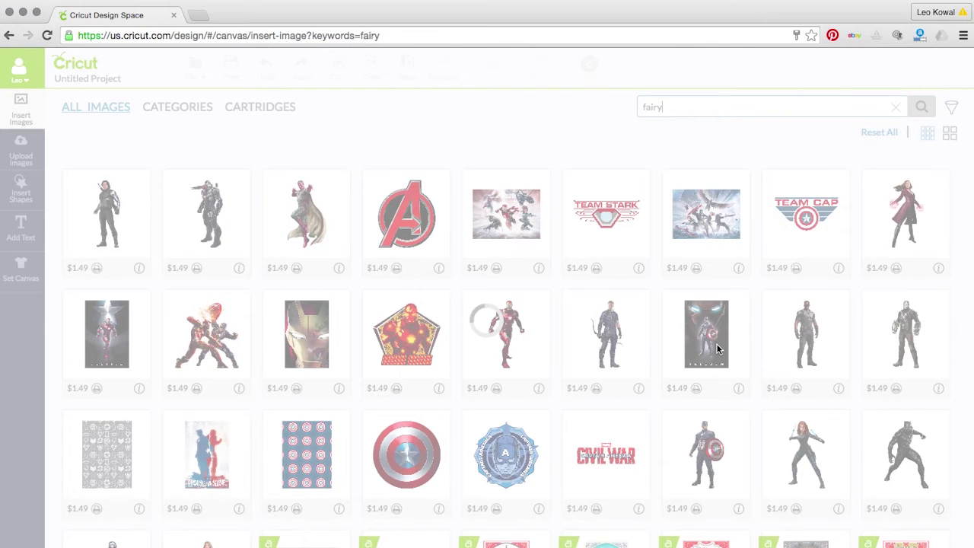
{"action": "scroll", "coordinate": [680, 358], "scroll_direction": "down", "scroll_amount": 5}
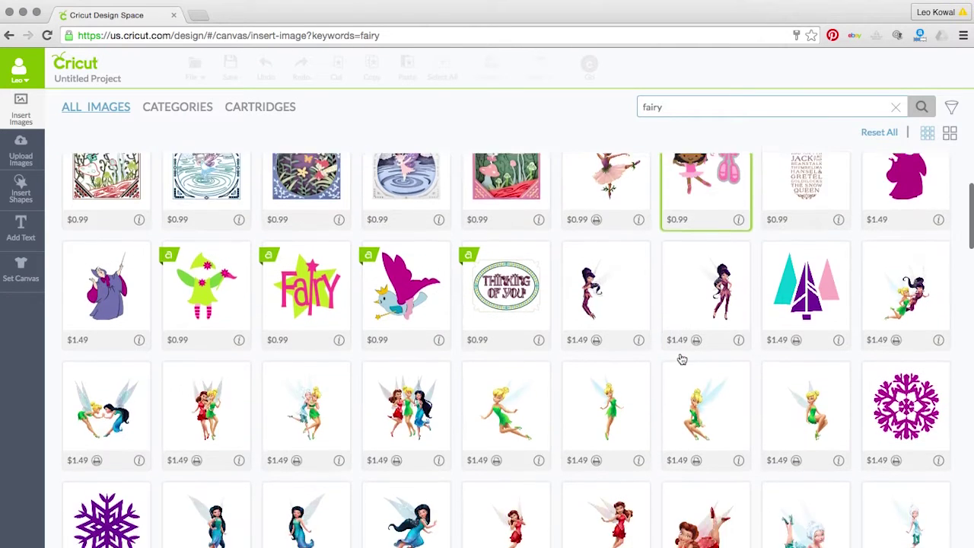
{"action": "scroll", "coordinate": [682, 358], "scroll_direction": "down", "scroll_amount": 6}
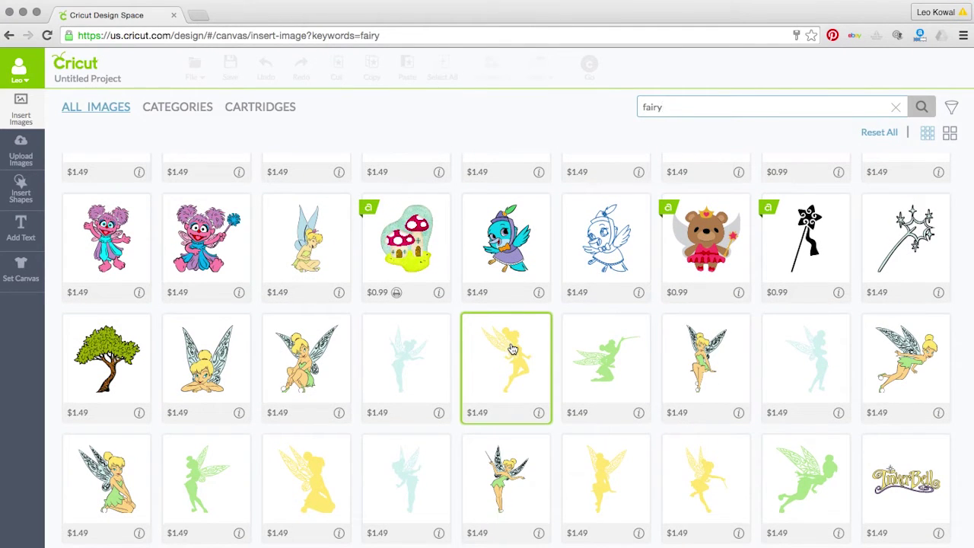
{"action": "left_click", "coordinate": [698, 477]}
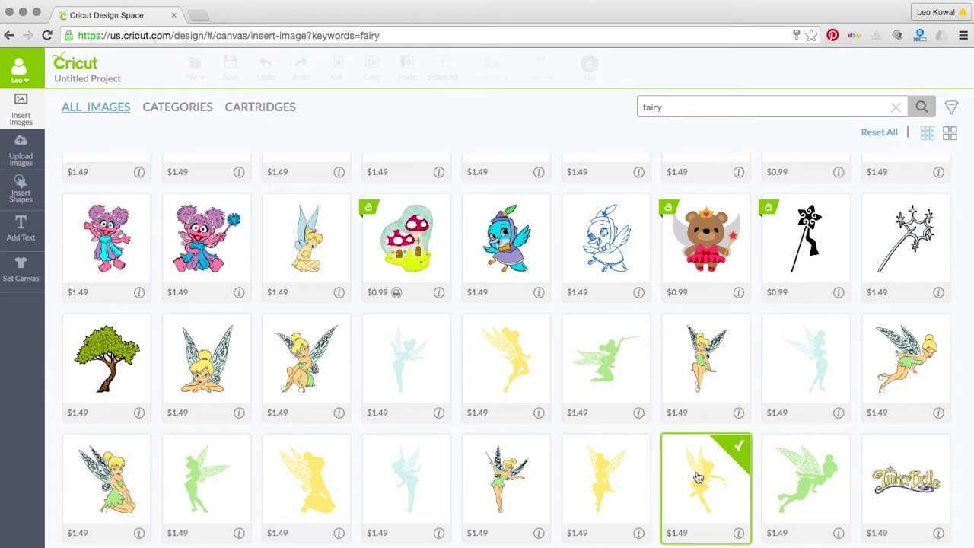
{"action": "left_click", "coordinate": [852, 542]}
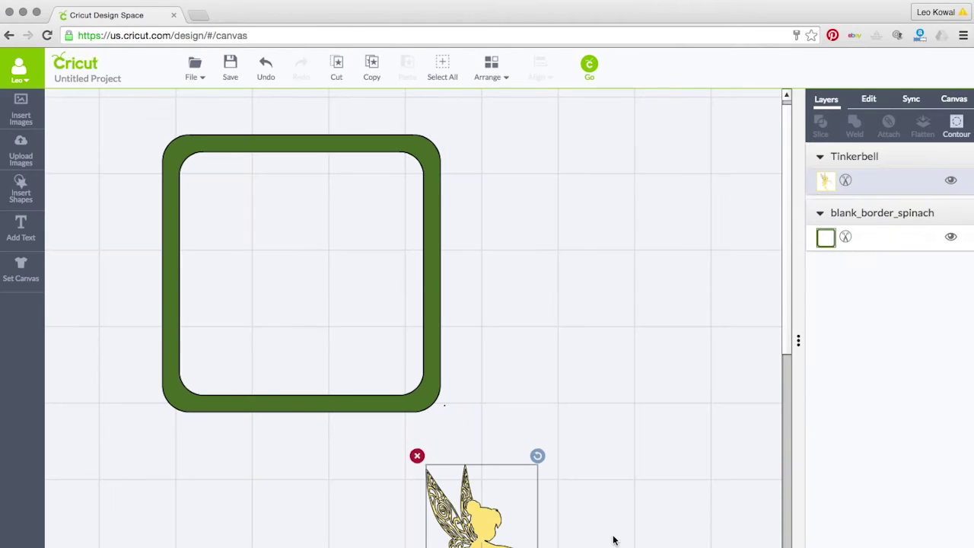
Move the Tinkerbell silhouette into the green frame and enlarge it until the wing tips and foot overlap the border.
{"action": "left_click_drag", "start_coordinate": [489, 526], "coordinate": [263, 219]}
{"action": "left_click_drag", "start_coordinate": [321, 349], "coordinate": [376, 432]}
{"action": "left_click_drag", "start_coordinate": [276, 248], "coordinate": [267, 231]}
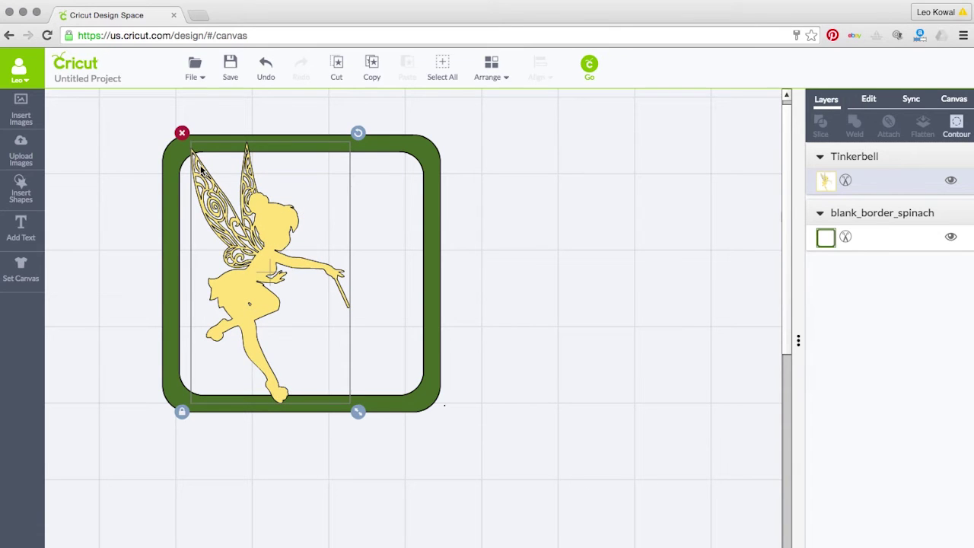
{"action": "left_click_drag", "start_coordinate": [278, 233], "coordinate": [276, 232]}
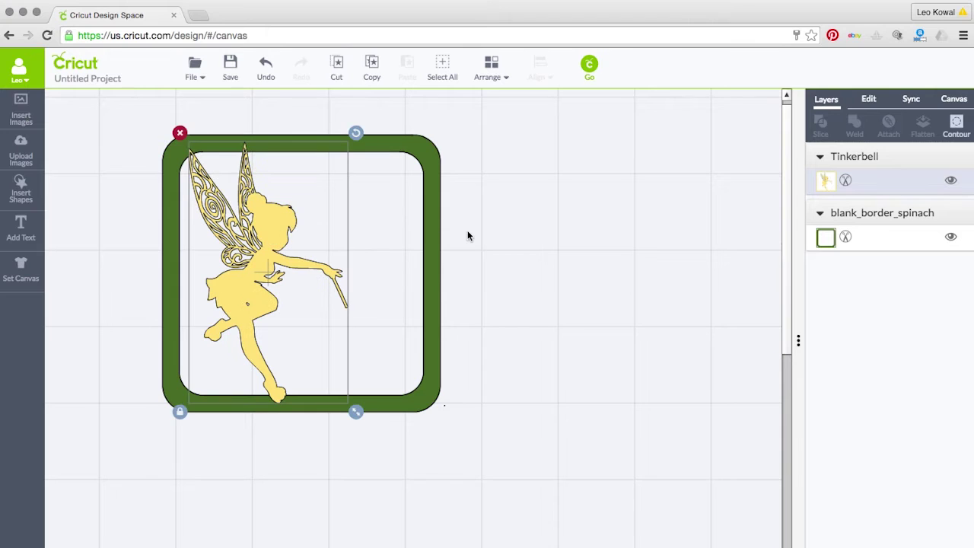
{"action": "left_click", "coordinate": [506, 261]}
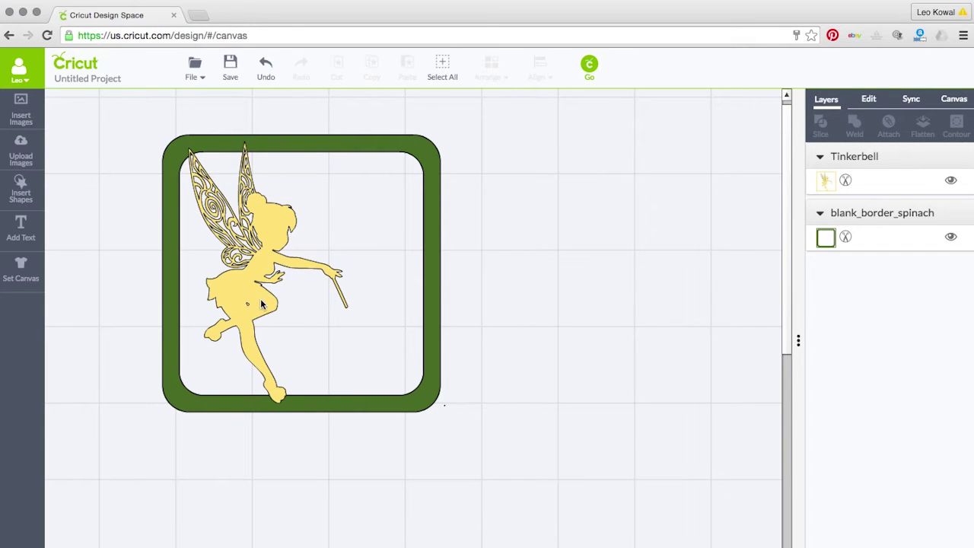
Weld the Tinkerbell silhouette to the green frame and move the combined image slightly up and left.
{"action": "left_click_drag", "start_coordinate": [146, 116], "coordinate": [481, 474]}
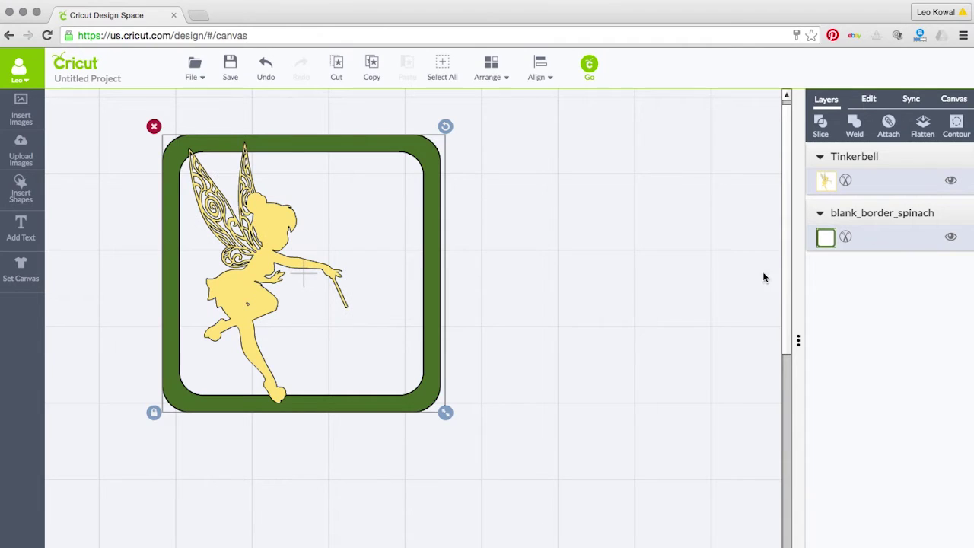
{"action": "left_click", "coordinate": [855, 124]}
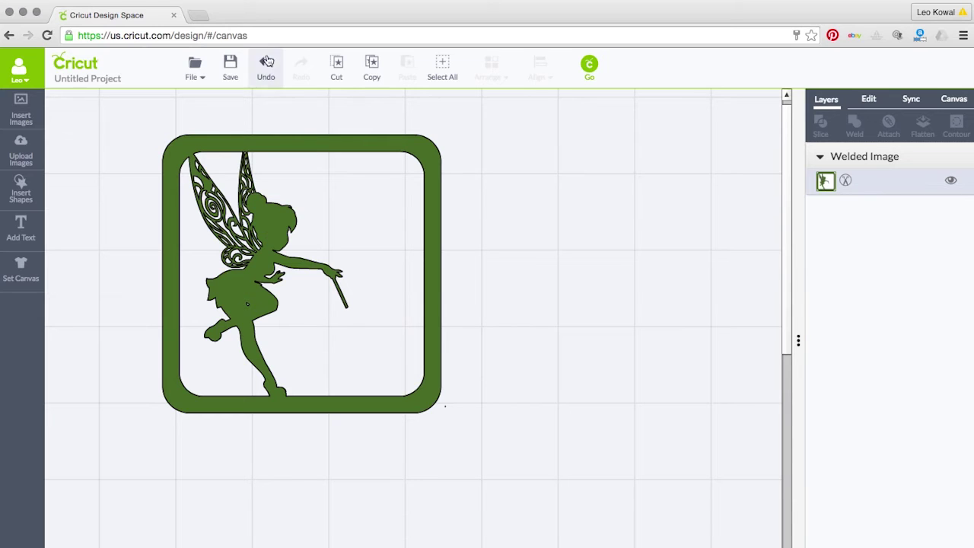
{"action": "left_click", "coordinate": [274, 138]}
{"action": "left_click_drag", "start_coordinate": [247, 141], "coordinate": [204, 130]}
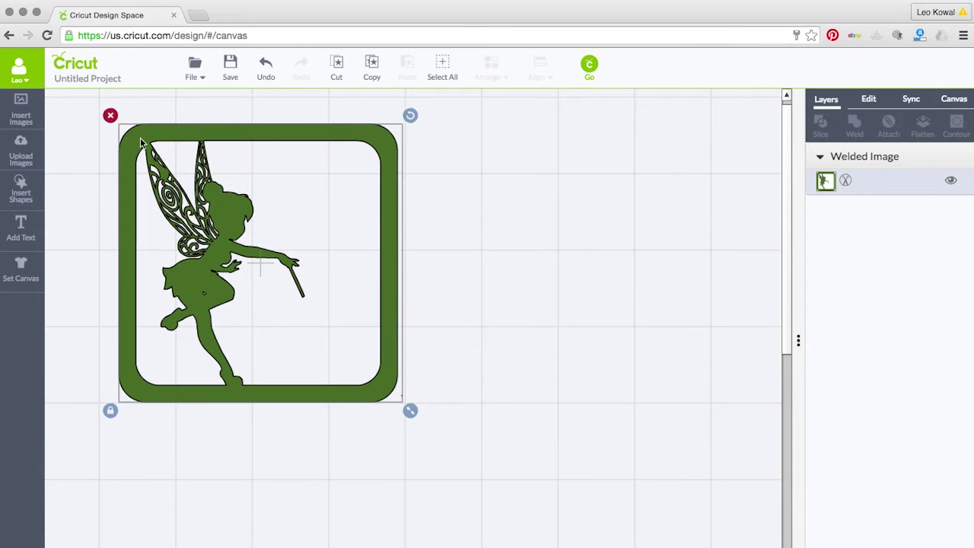
Compare the size of a newly inserted blank_border_spinach frame with the welded panel, deleting the extra frame.
{"action": "left_click", "coordinate": [26, 159]}
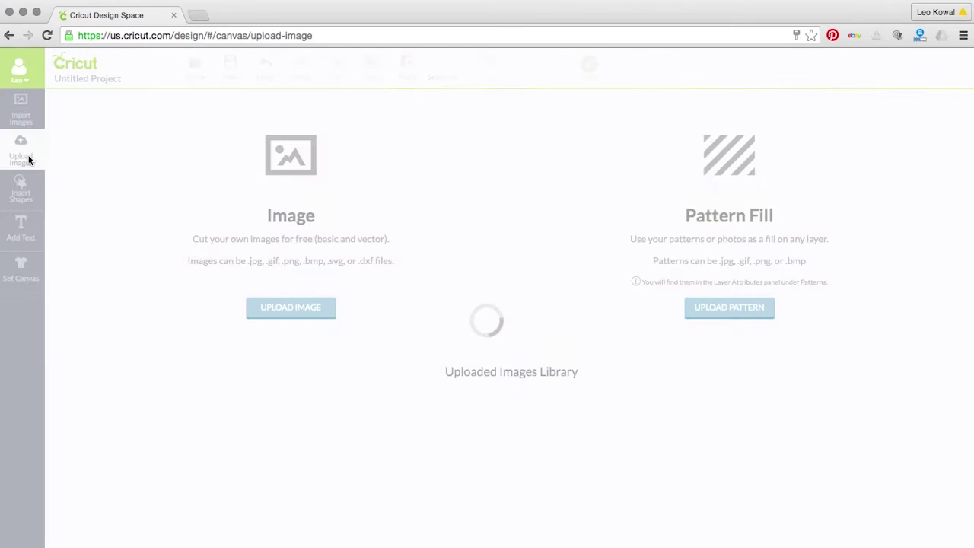
{"action": "left_click", "coordinate": [309, 427]}
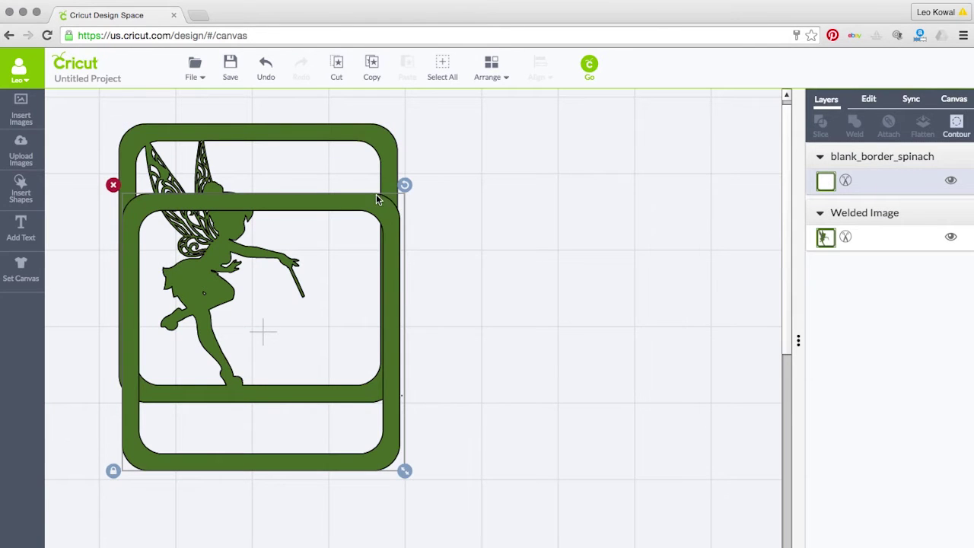
{"action": "left_click_drag", "start_coordinate": [375, 199], "coordinate": [677, 145]}
{"action": "left_click", "coordinate": [868, 105]}
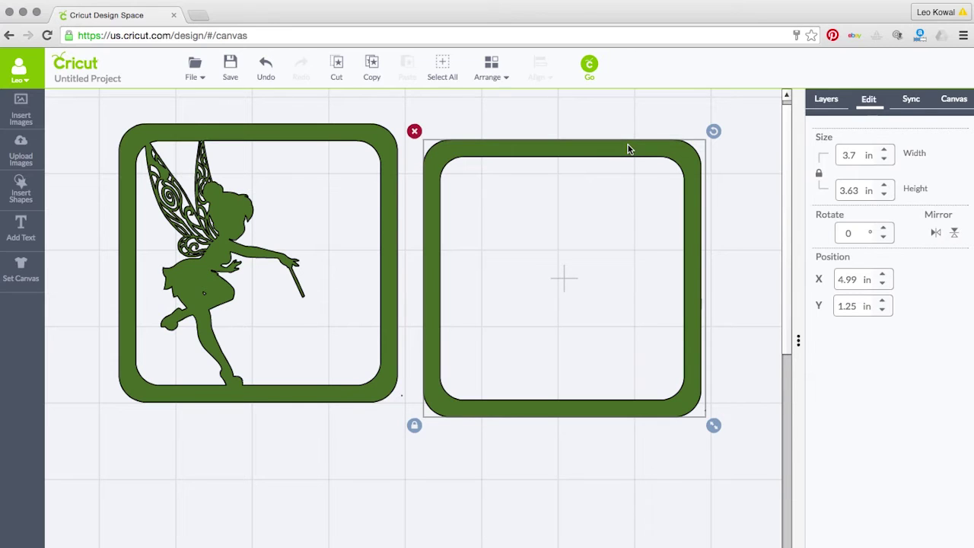
{"action": "key", "text": "Delete"}
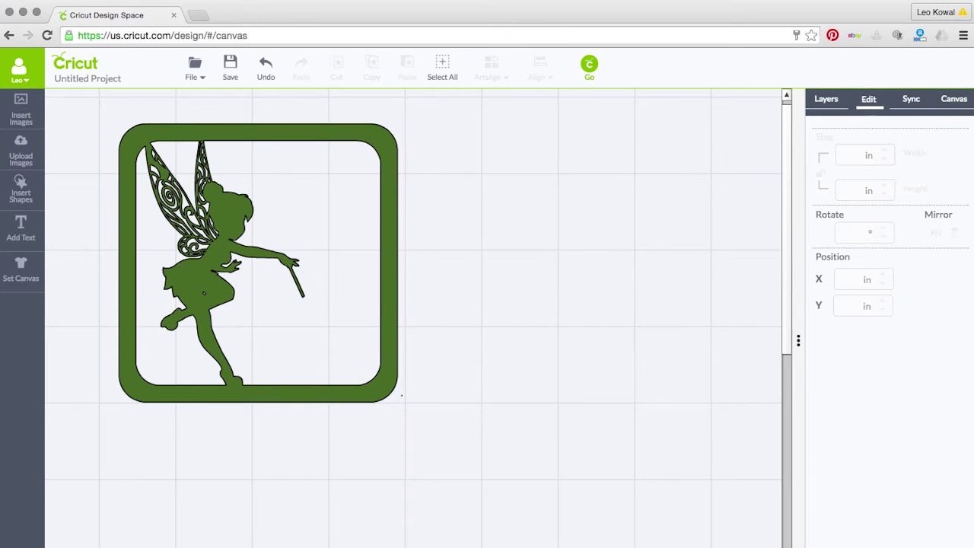
{"action": "left_click", "coordinate": [335, 134]}
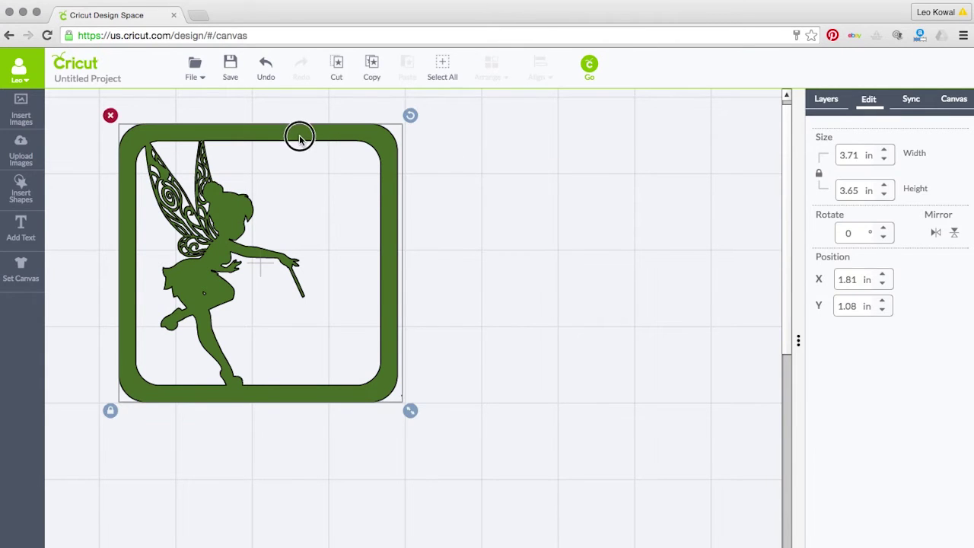
{"action": "left_click_drag", "start_coordinate": [302, 137], "coordinate": [373, 191]}
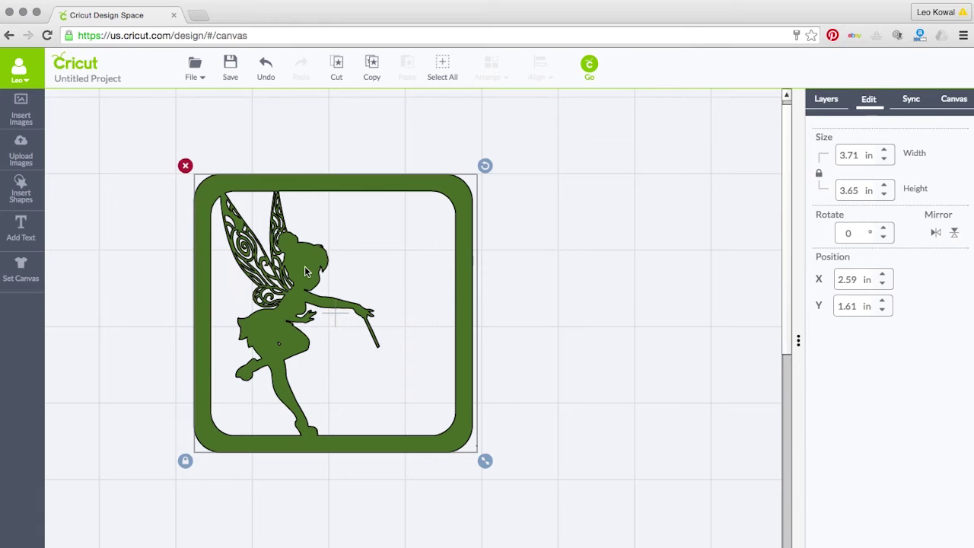
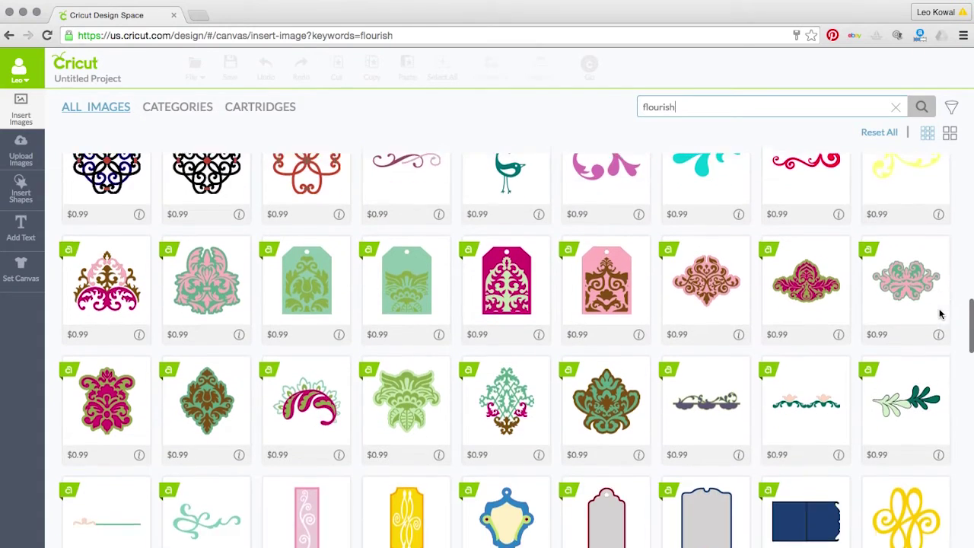
Find the magenta Vine Flourish corner image in the flourish search results and insert it on the canvas.
{"action": "scroll", "coordinate": [941, 315], "scroll_direction": "down", "scroll_amount": 3}
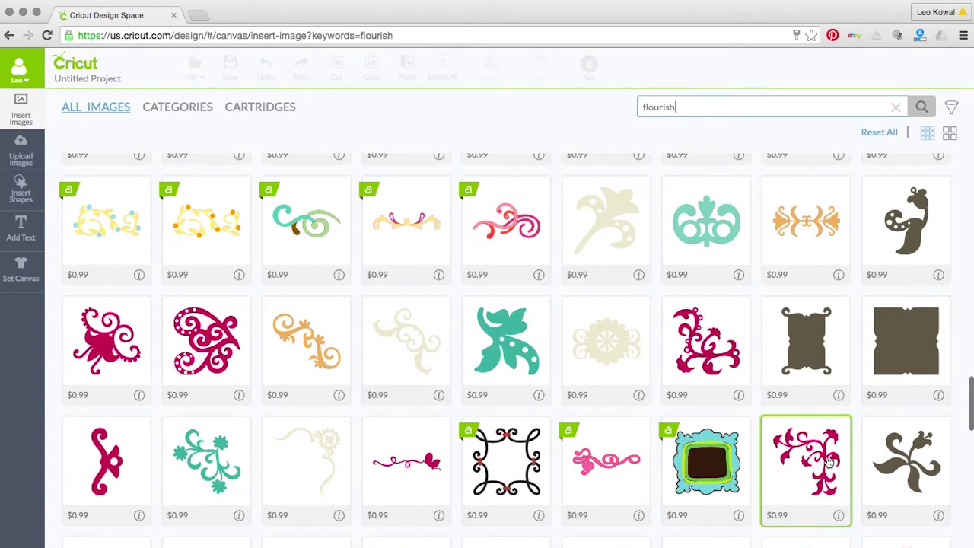
{"action": "left_click", "coordinate": [830, 461]}
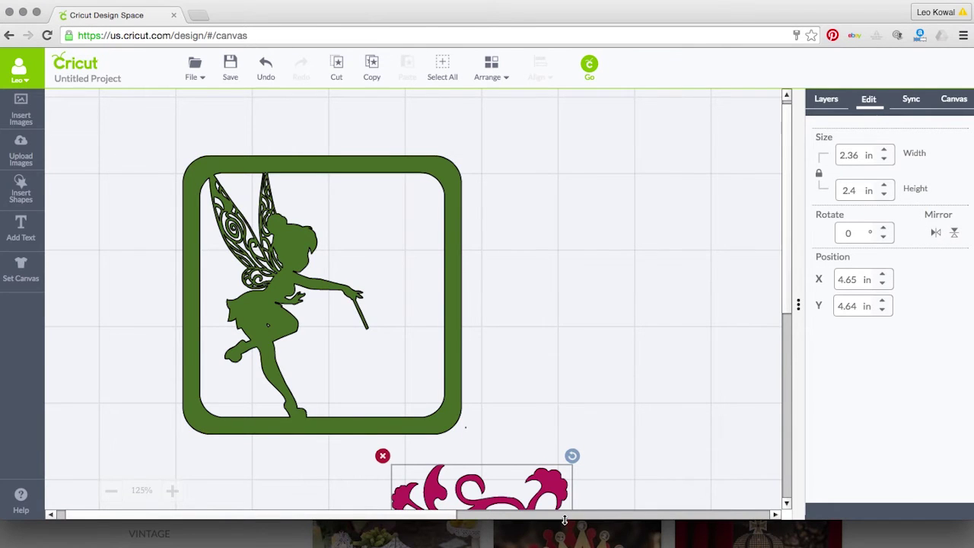
{"action": "scroll", "coordinate": [565, 521], "scroll_direction": "right", "scroll_amount": 5}
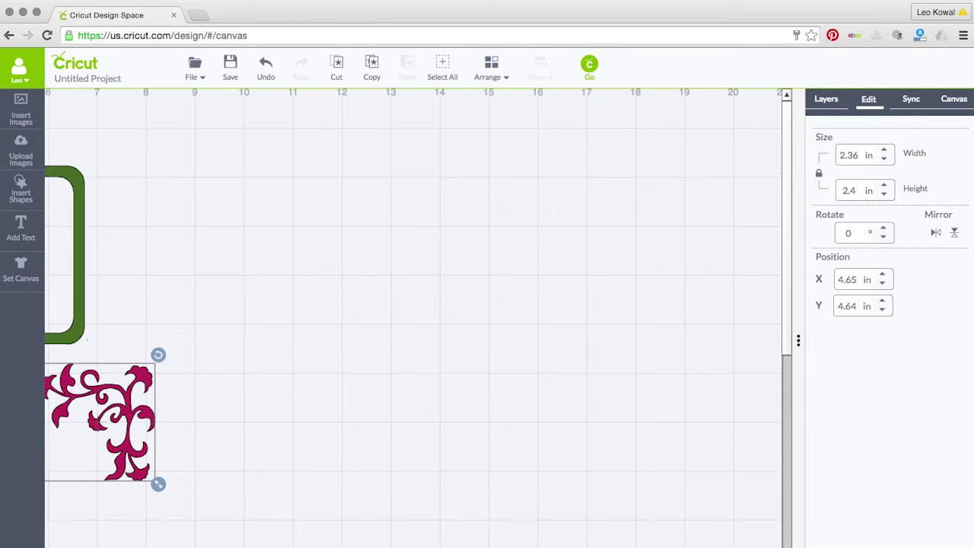
{"action": "left_click_drag", "start_coordinate": [294, 336], "coordinate": [541, 315]}
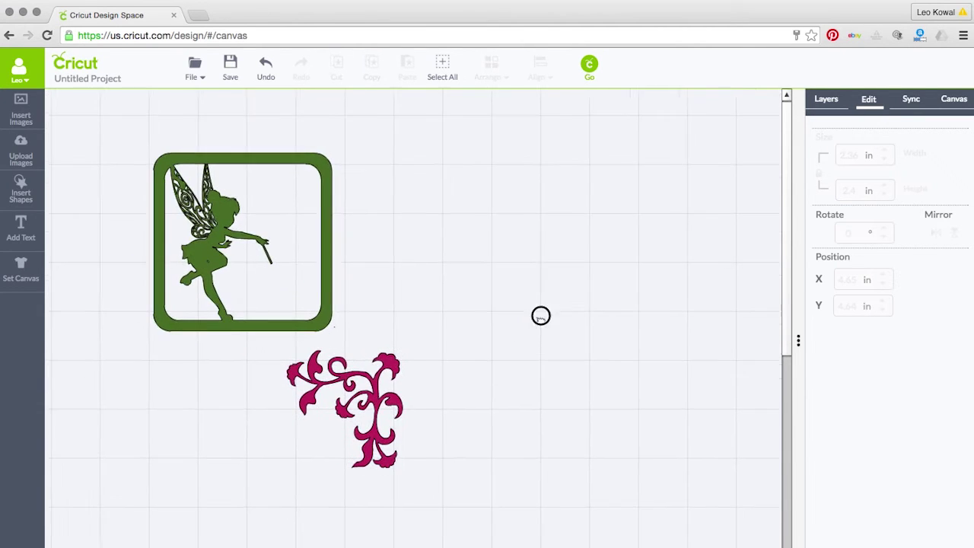
{"action": "scroll", "coordinate": [343, 432], "scroll_direction": "up", "scroll_amount": 3}
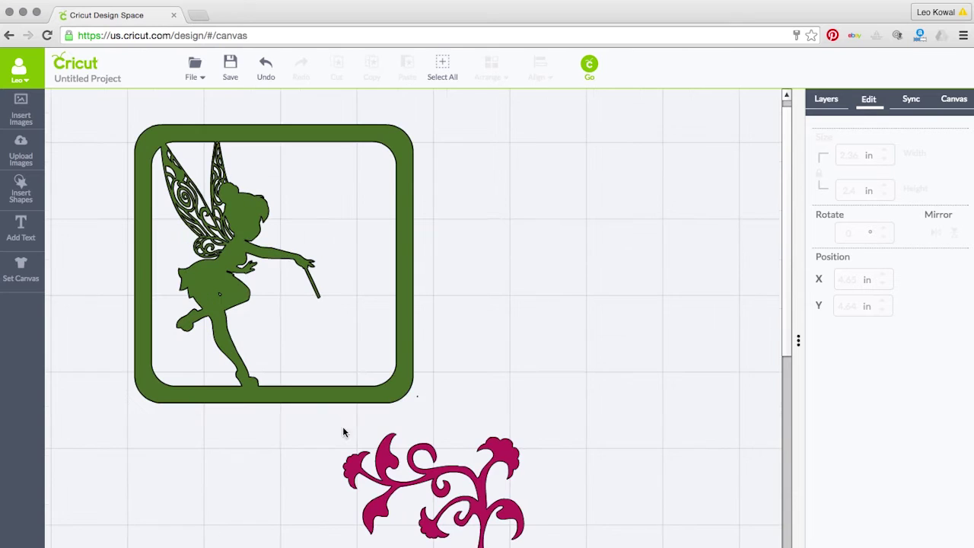
Place the Vine Flourish in the frame's lower-right corner, rotated about 83 degrees and scaled to about 2.03 by 2.06 in.
{"action": "left_click", "coordinate": [495, 457]}
{"action": "left_click_drag", "start_coordinate": [515, 457], "coordinate": [434, 341]}
{"action": "left_click_drag", "start_coordinate": [389, 283], "coordinate": [364, 296]}
{"action": "left_click_drag", "start_coordinate": [246, 423], "coordinate": [263, 390]}
{"action": "left_click_drag", "start_coordinate": [353, 320], "coordinate": [352, 347]}
{"action": "left_click_drag", "start_coordinate": [432, 366], "coordinate": [405, 374]}
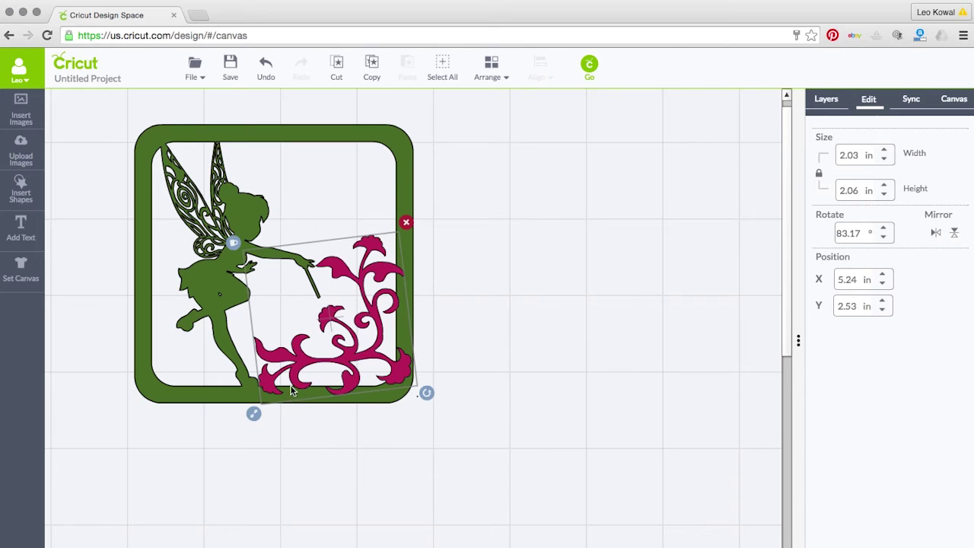
Nudge the Vine Flourish slightly left to about X 5.17 in, Y 2.52 in so it stays within the frame's outer edge.
{"action": "left_click", "coordinate": [281, 445]}
{"action": "left_click", "coordinate": [361, 333]}
{"action": "left_click", "coordinate": [394, 147]}
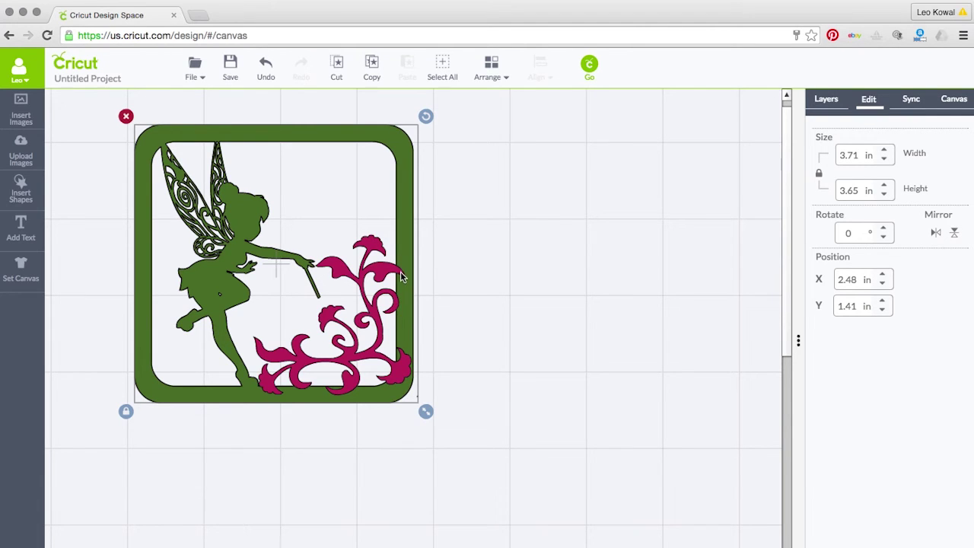
{"action": "left_click", "coordinate": [402, 376]}
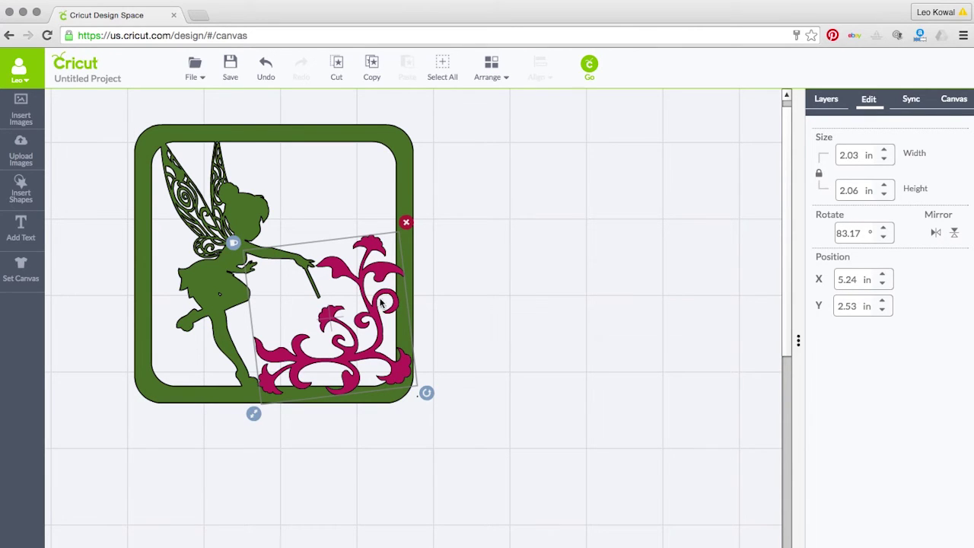
{"action": "left_click_drag", "start_coordinate": [382, 273], "coordinate": [380, 271]}
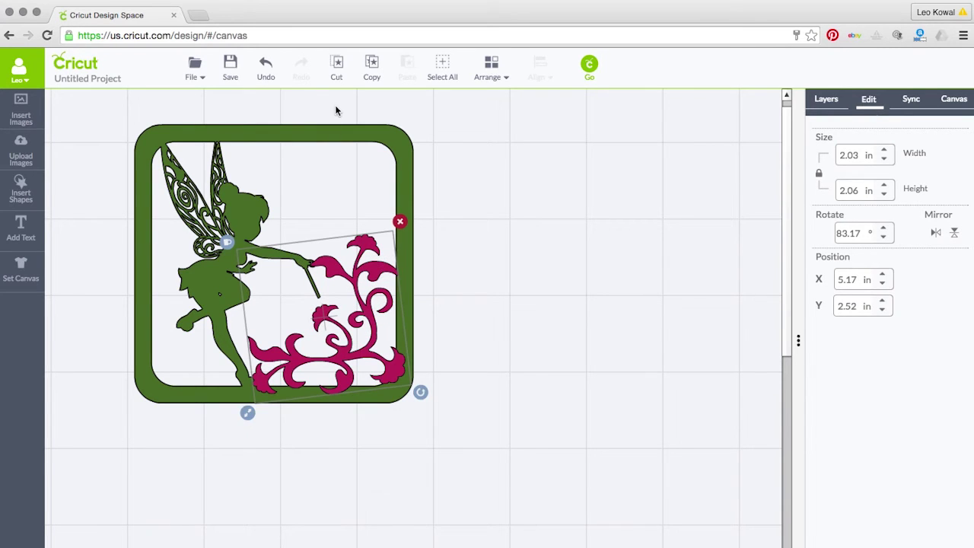
Select the Vine Flourish together with the fairy panel and weld them into one image.
{"action": "left_click", "coordinate": [183, 110]}
{"action": "left_click_drag", "start_coordinate": [103, 119], "coordinate": [482, 452]}
{"action": "left_click", "coordinate": [508, 335]}
{"action": "left_click", "coordinate": [77, 106]}
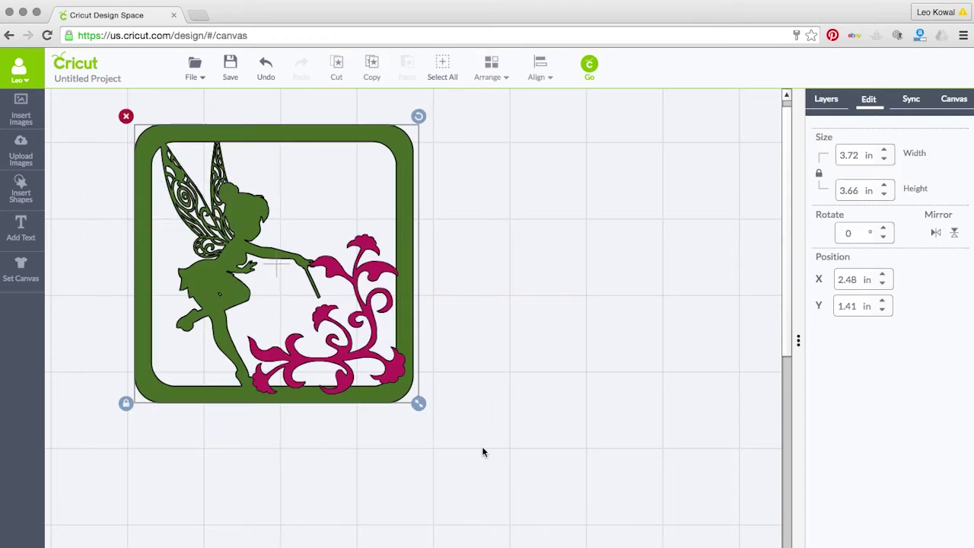
{"action": "left_click", "coordinate": [539, 230]}
{"action": "left_click", "coordinate": [442, 68]}
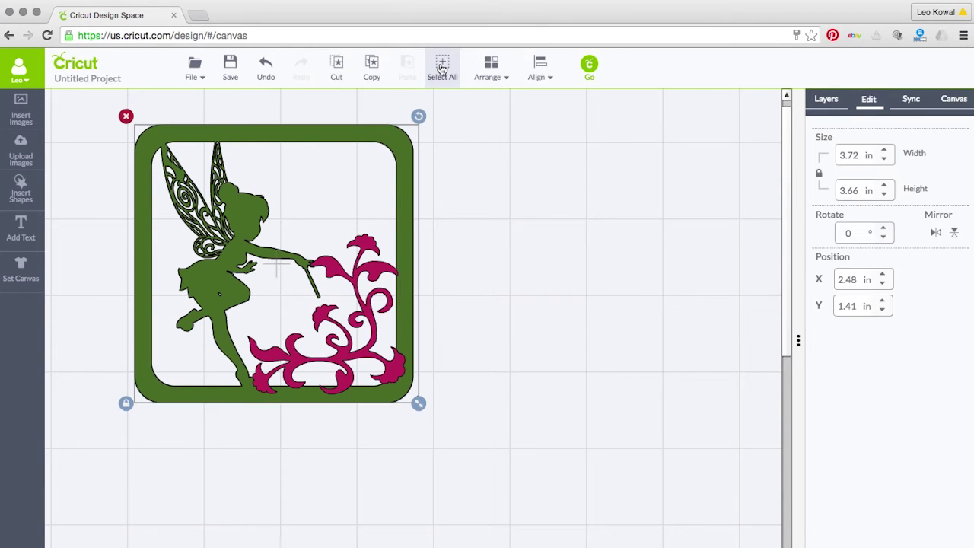
{"action": "left_click", "coordinate": [823, 101]}
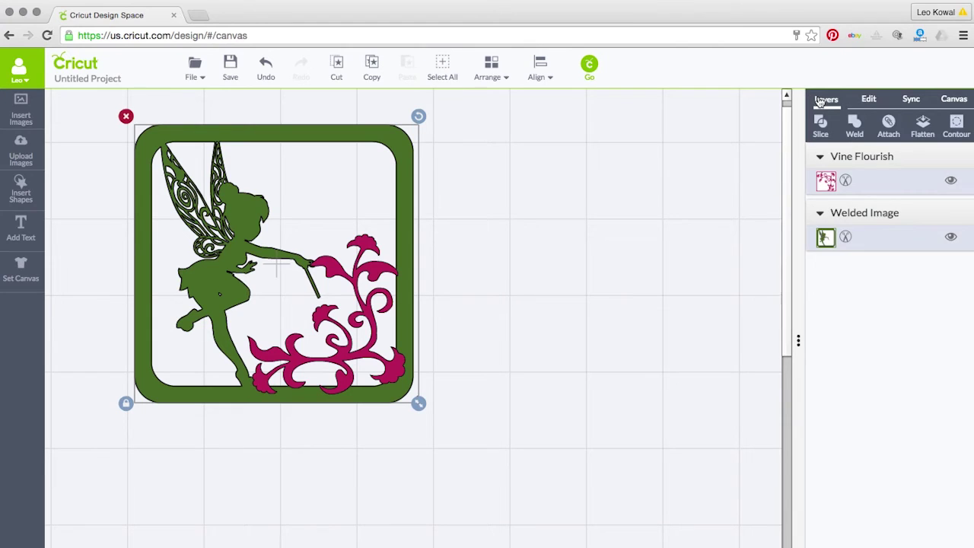
{"action": "left_click", "coordinate": [853, 128]}
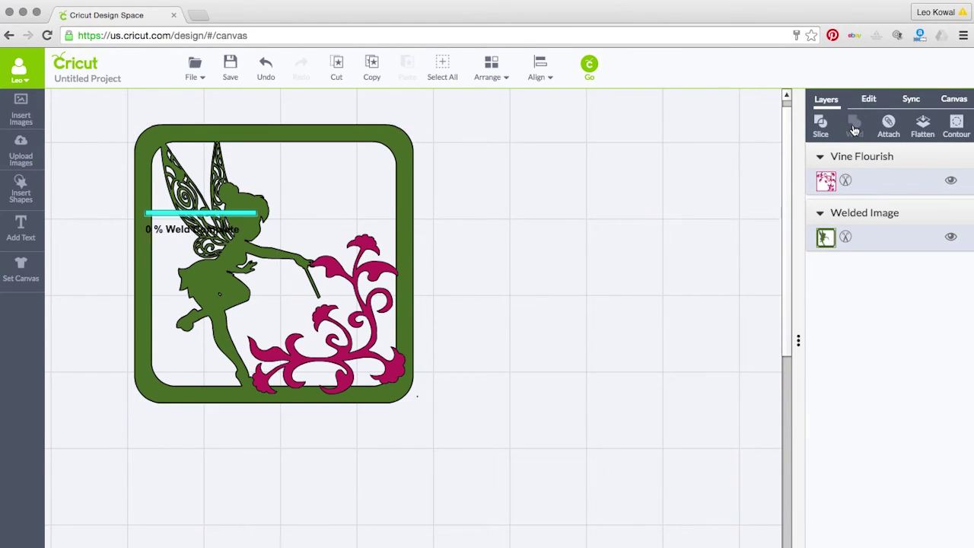
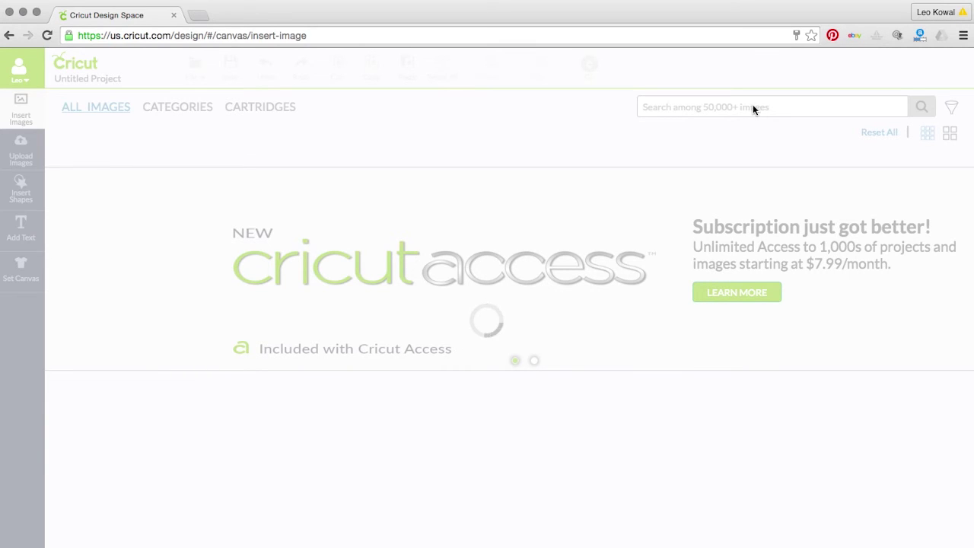
Search the image library for flourish, find the magenta Vine Flourish corner image and insert it on the canvas.
{"action": "type", "text": "flourish"}
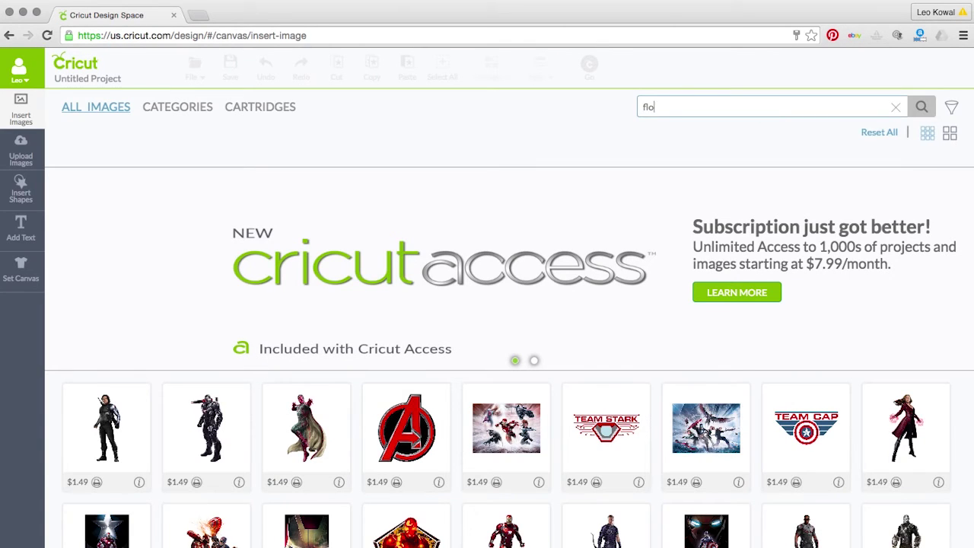
{"action": "left_click", "coordinate": [923, 108]}
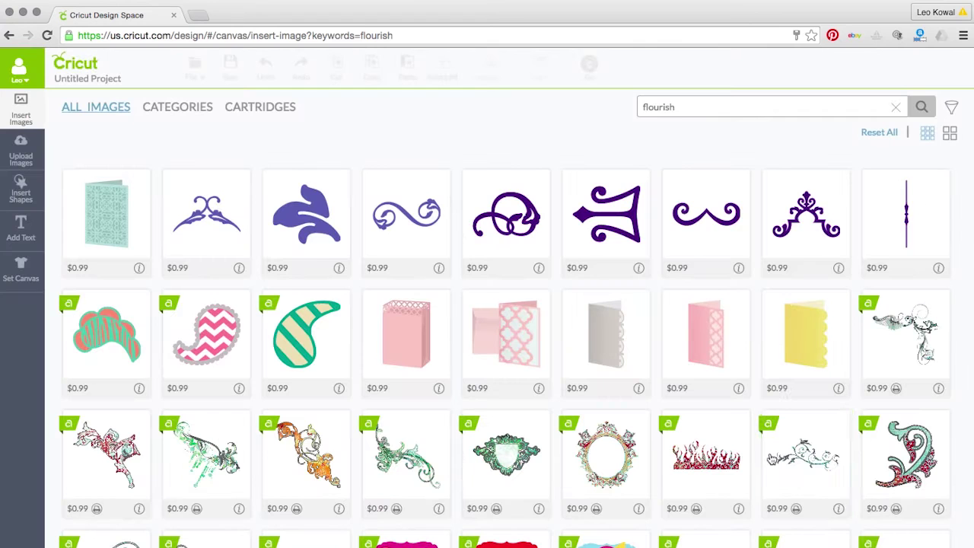
{"action": "scroll", "coordinate": [880, 300], "scroll_direction": "down", "scroll_amount": 9}
{"action": "scroll", "coordinate": [880, 296], "scroll_direction": "down", "scroll_amount": 15}
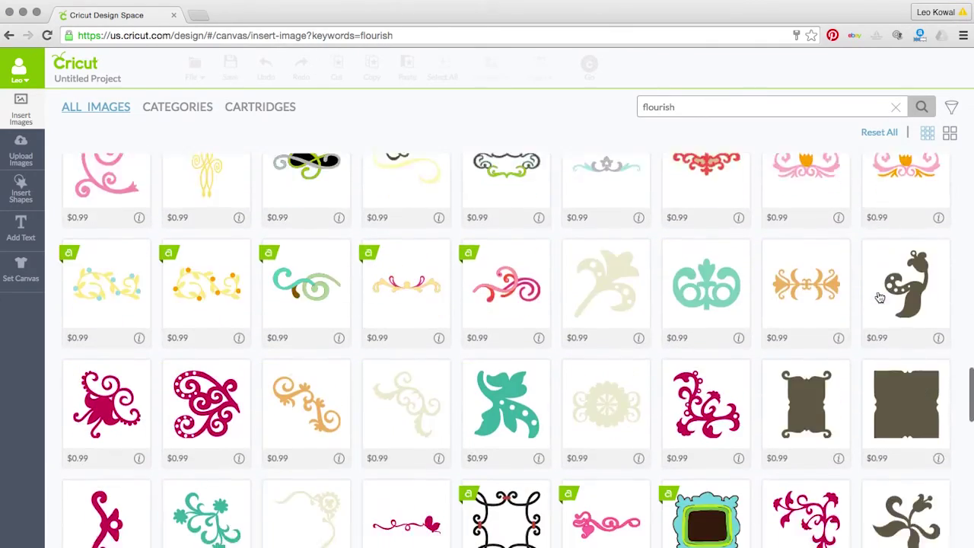
{"action": "scroll", "coordinate": [881, 297], "scroll_direction": "down", "scroll_amount": 3}
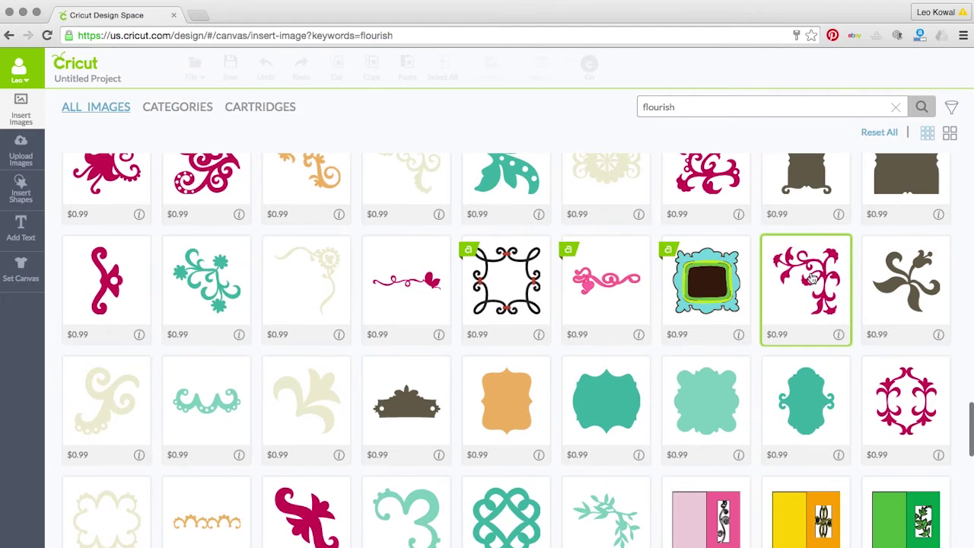
{"action": "left_click", "coordinate": [812, 280]}
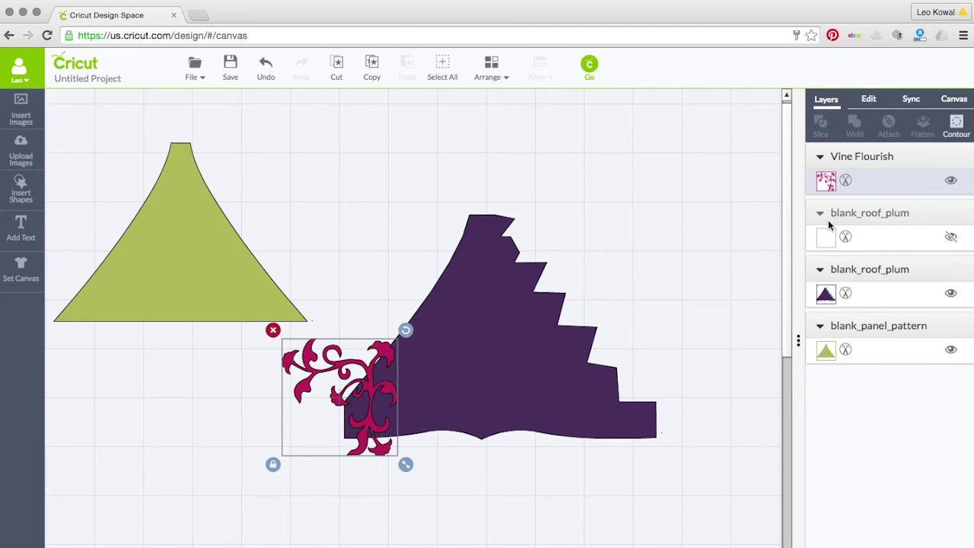
Show the score-line layer of the purple roof, and move and rotate the Vine Flourish onto the roof's main panel.
{"action": "left_click", "coordinate": [952, 236]}
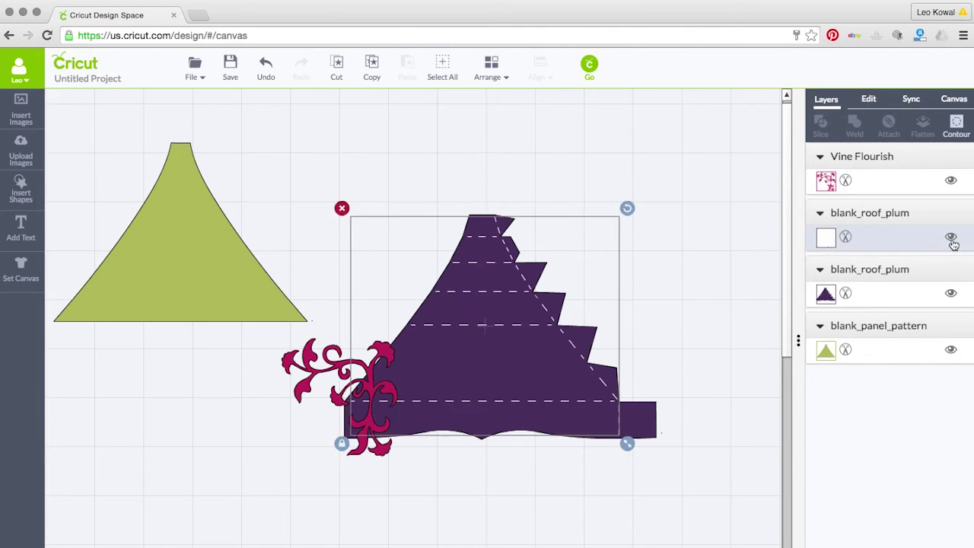
{"action": "left_click", "coordinate": [313, 361]}
{"action": "left_click_drag", "start_coordinate": [313, 361], "coordinate": [451, 283]}
{"action": "left_click_drag", "start_coordinate": [547, 253], "coordinate": [526, 377]}
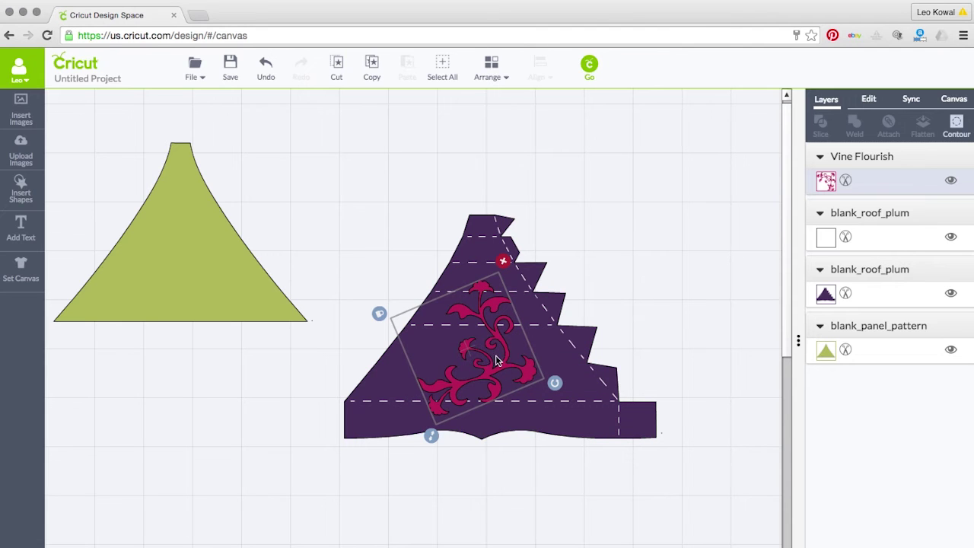
{"action": "left_click_drag", "start_coordinate": [501, 368], "coordinate": [502, 332]}
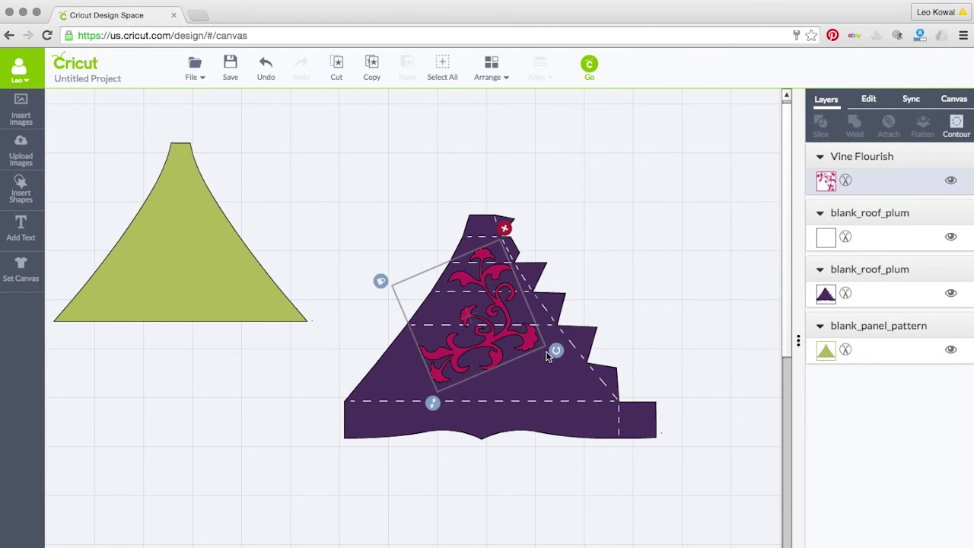
Scale the Vine Flourish down slightly and nudge it so it sits inside the roof panel's edge and diagonal score line.
{"action": "left_click_drag", "start_coordinate": [433, 405], "coordinate": [431, 410]}
{"action": "left_click_drag", "start_coordinate": [502, 335], "coordinate": [503, 339]}
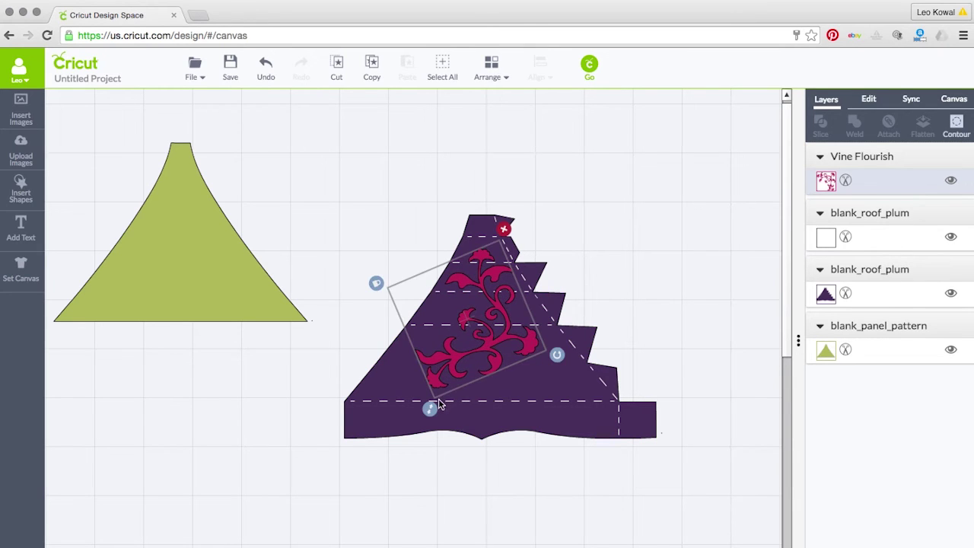
{"action": "left_click_drag", "start_coordinate": [431, 410], "coordinate": [434, 393]}
{"action": "left_click_drag", "start_coordinate": [492, 337], "coordinate": [490, 344]}
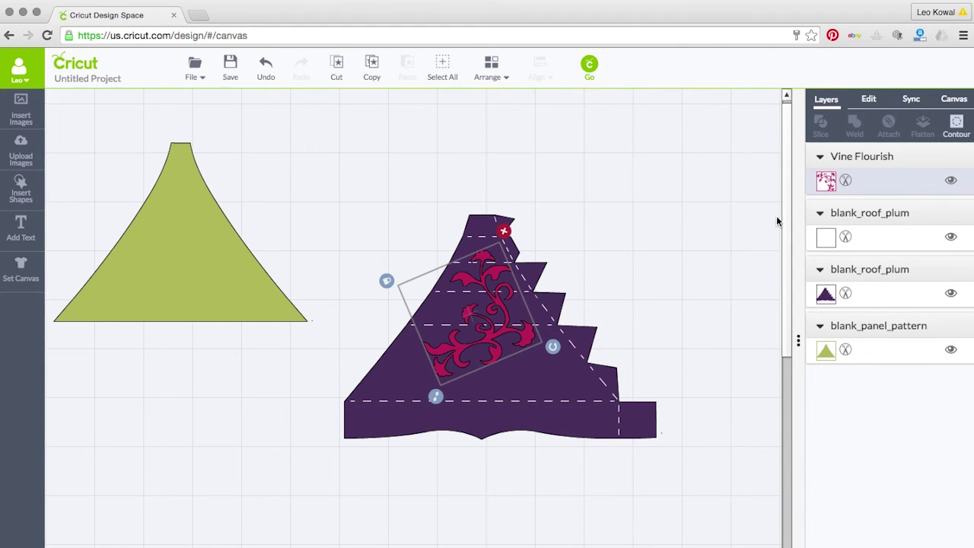
With the score-line layer hidden, select the Vine Flourish together with the purple roof and slice them.
{"action": "left_click", "coordinate": [672, 259]}
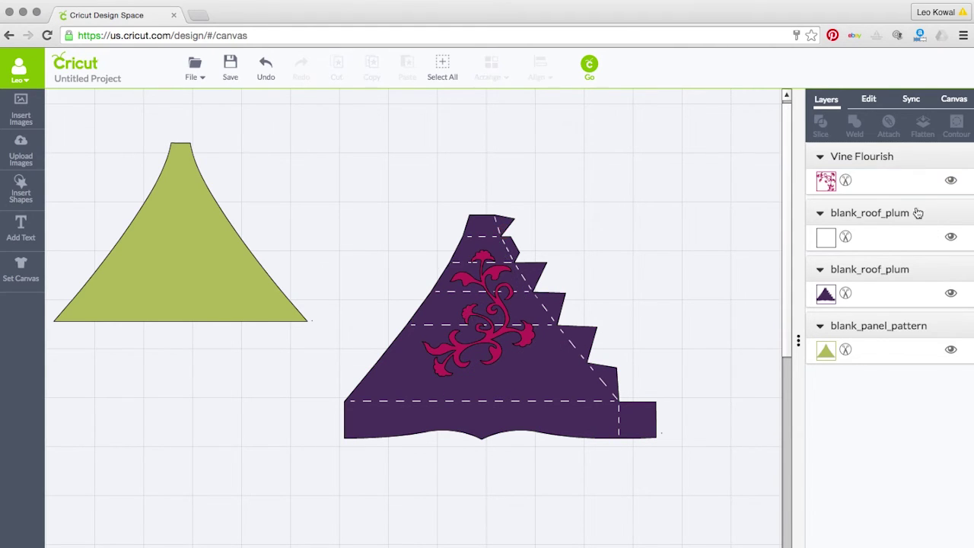
{"action": "left_click", "coordinate": [951, 238]}
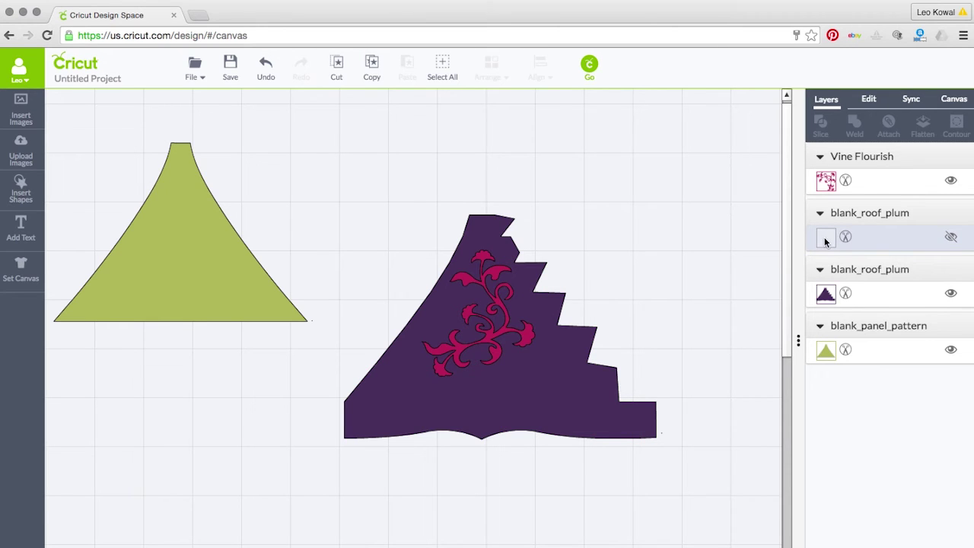
{"action": "left_click", "coordinate": [651, 188]}
{"action": "left_click_drag", "start_coordinate": [321, 183], "coordinate": [720, 495]}
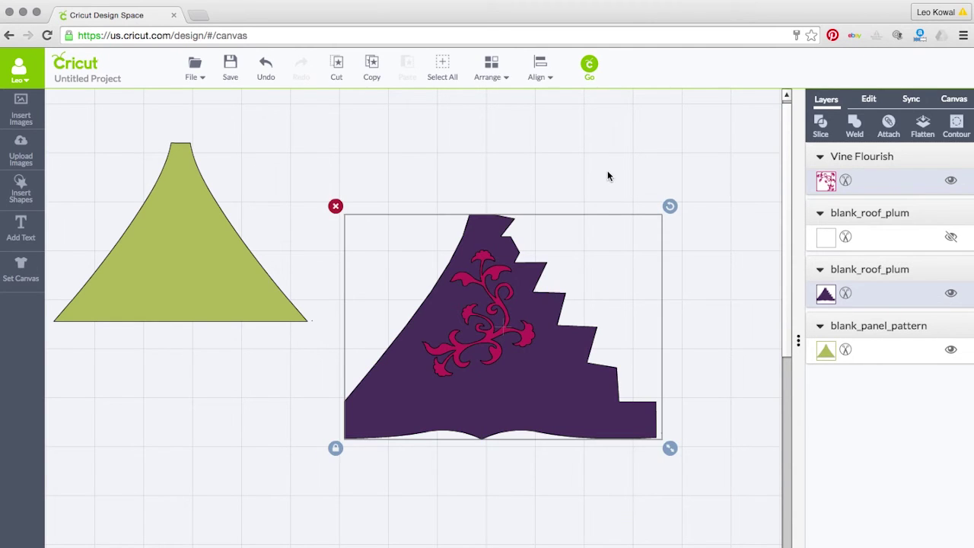
{"action": "left_click", "coordinate": [373, 185]}
{"action": "left_click_drag", "start_coordinate": [320, 183], "coordinate": [709, 483]}
{"action": "left_click", "coordinate": [824, 126]}
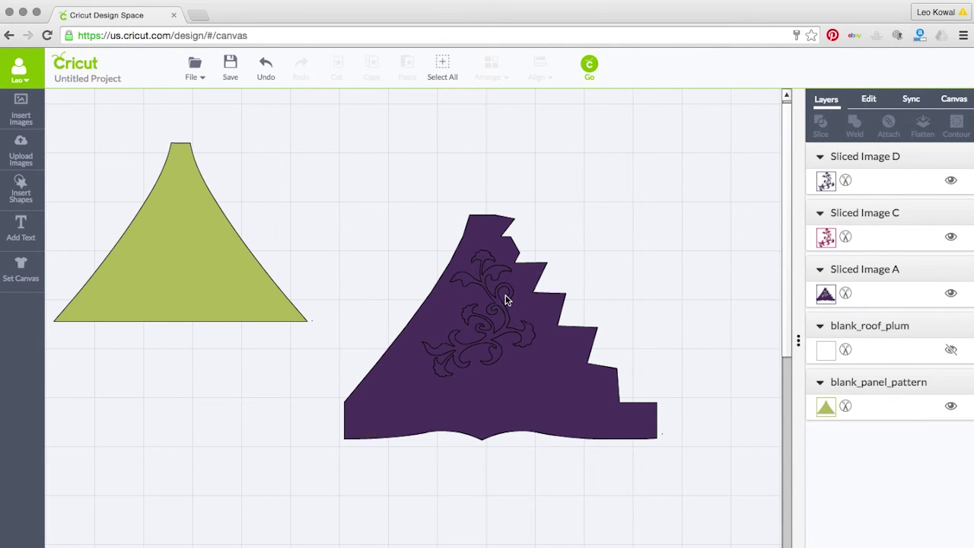
Hide the two flourish pieces left over from the slice, Sliced Image D and Sliced Image C.
{"action": "left_click", "coordinate": [951, 180]}
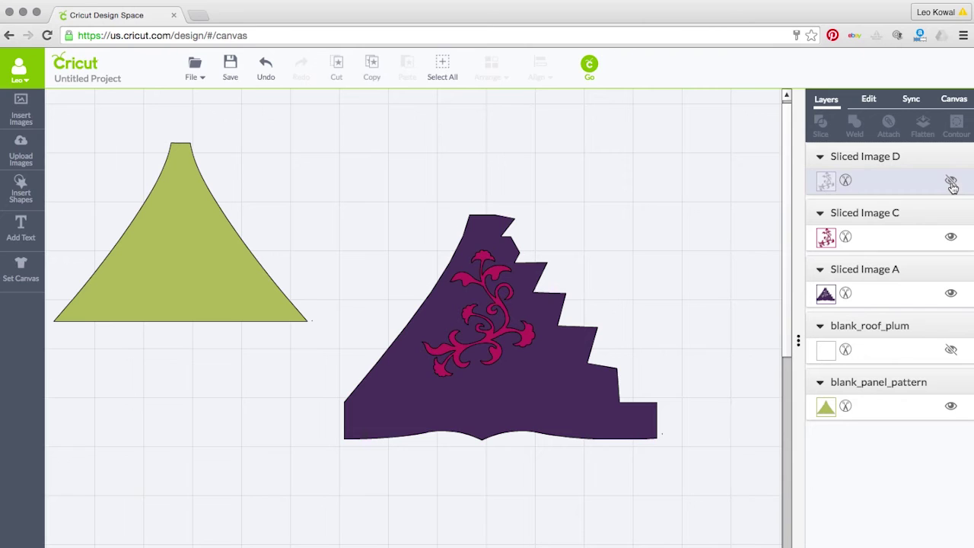
{"action": "left_click", "coordinate": [951, 236]}
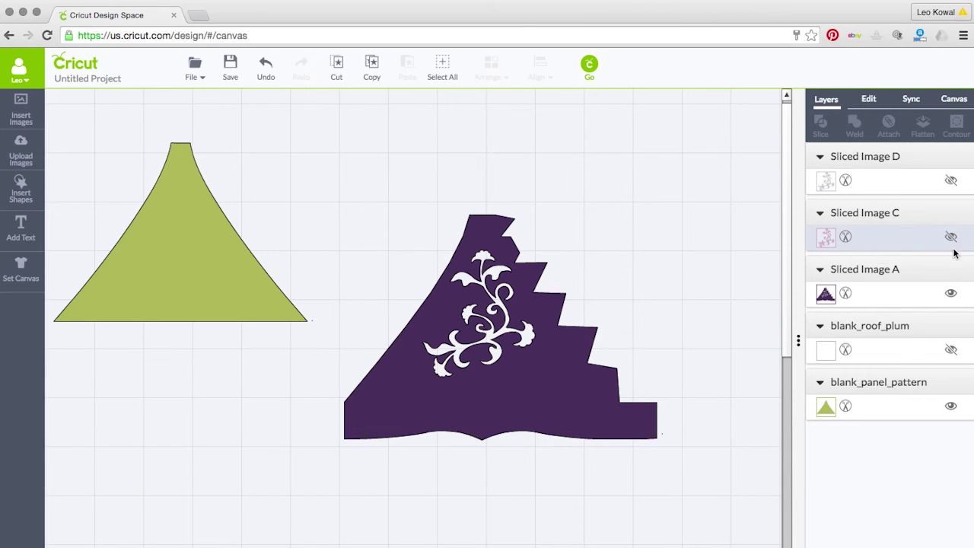
{"action": "left_click", "coordinate": [520, 369]}
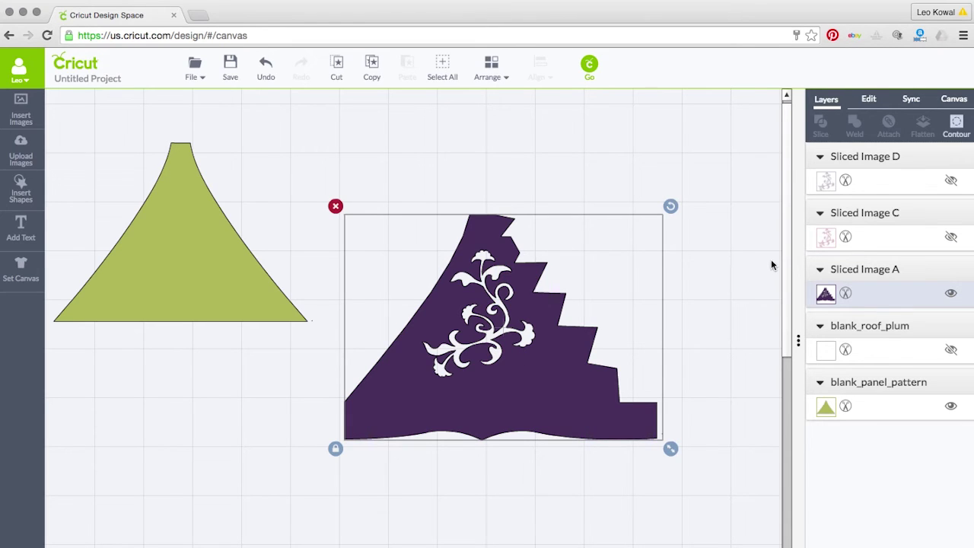
Show the blank_roof_plum score-line layer again and move it to the front, above the sliced roof.
{"action": "left_click", "coordinate": [951, 350]}
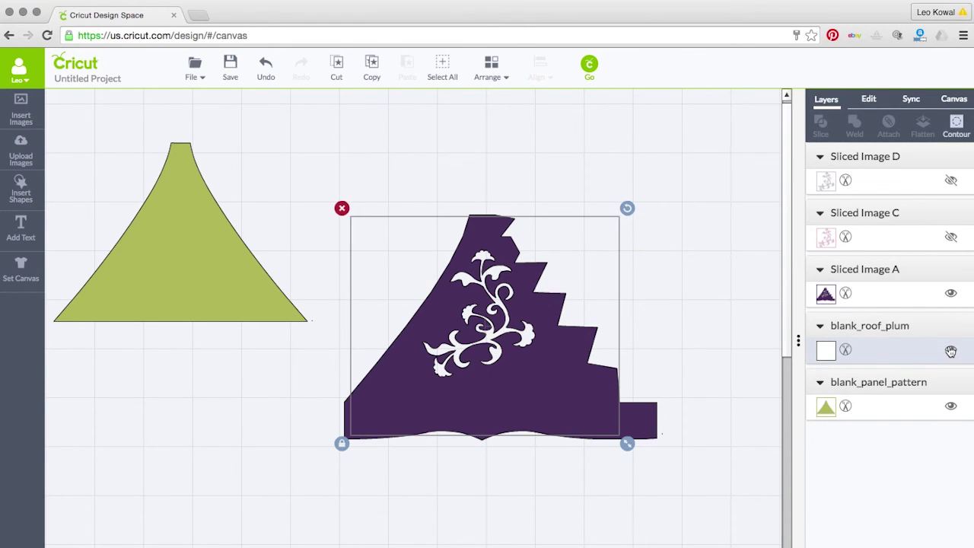
{"action": "left_click", "coordinate": [950, 351]}
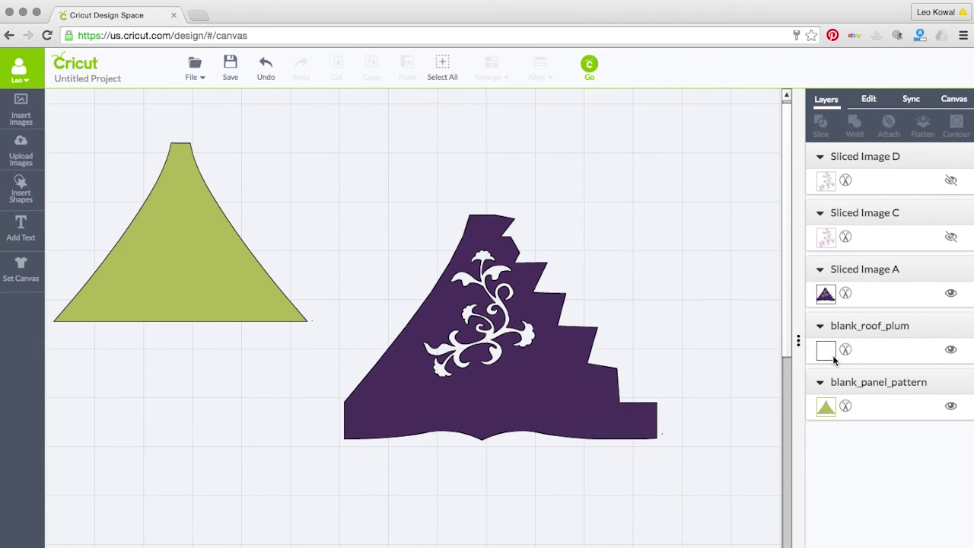
{"action": "left_click", "coordinate": [890, 333]}
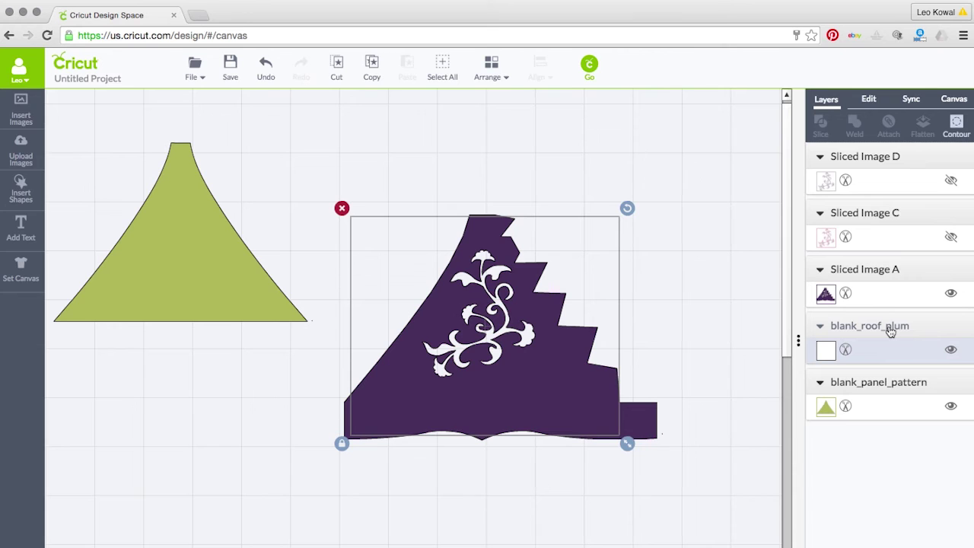
{"action": "left_click", "coordinate": [860, 329]}
{"action": "left_click", "coordinate": [860, 329]}
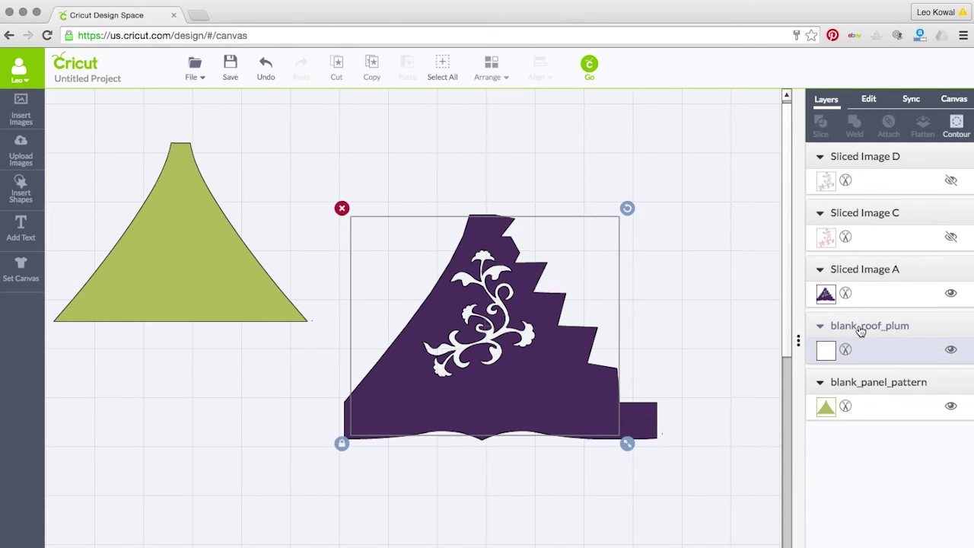
{"action": "left_click", "coordinate": [487, 71]}
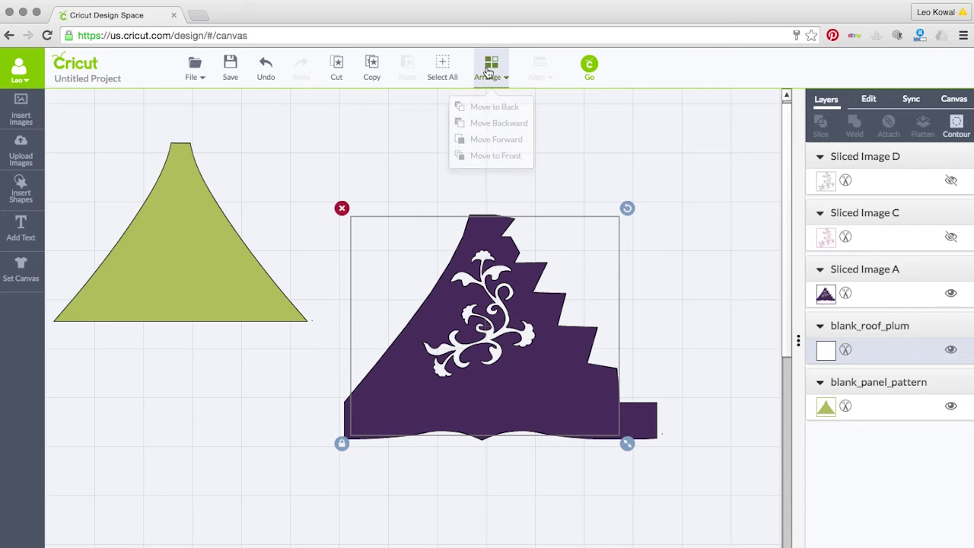
{"action": "left_click", "coordinate": [492, 156]}
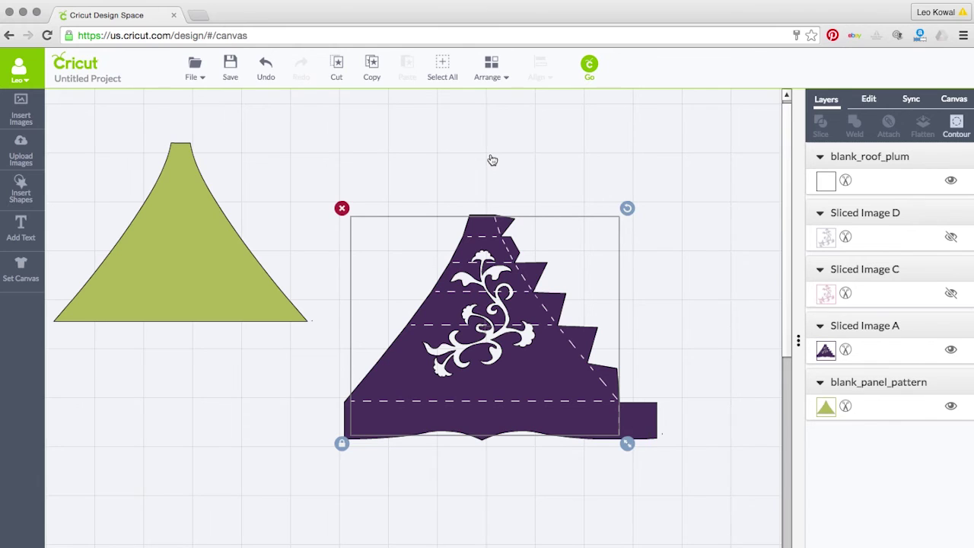
{"action": "left_click", "coordinate": [568, 169]}
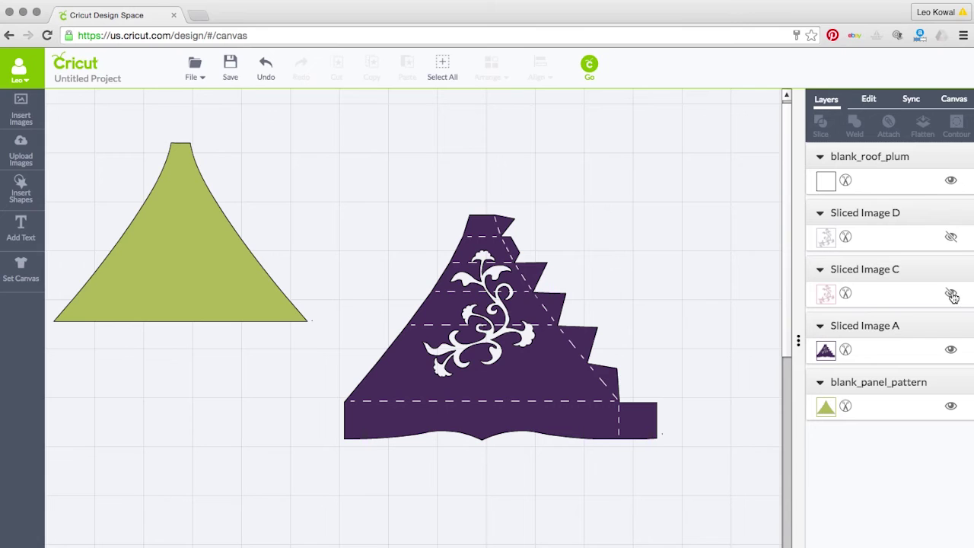
Select the score-line layer together with the sliced purple roof and attach them.
{"action": "left_click", "coordinate": [877, 242]}
{"action": "left_click", "coordinate": [865, 294], "text": "shift"}
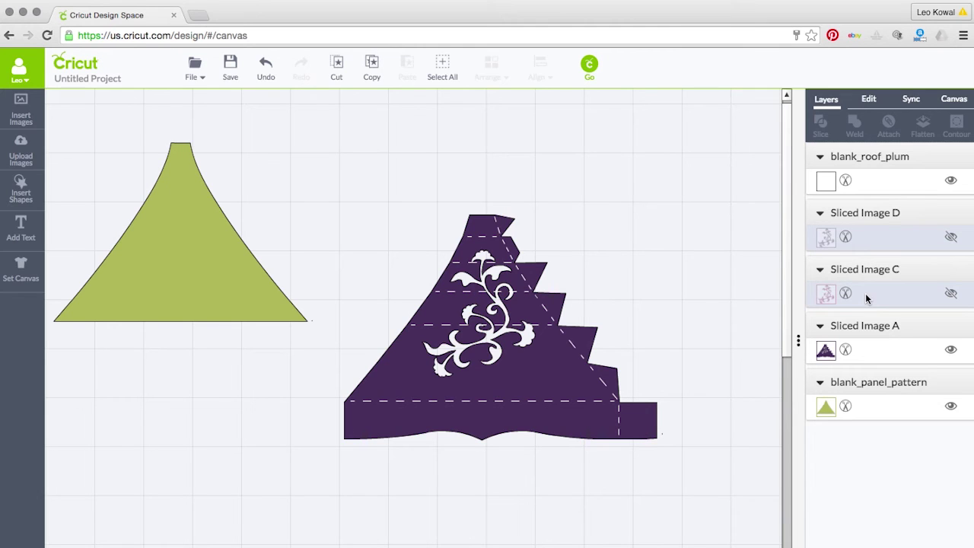
{"action": "left_click", "coordinate": [665, 202]}
{"action": "left_click_drag", "start_coordinate": [336, 186], "coordinate": [690, 475]}
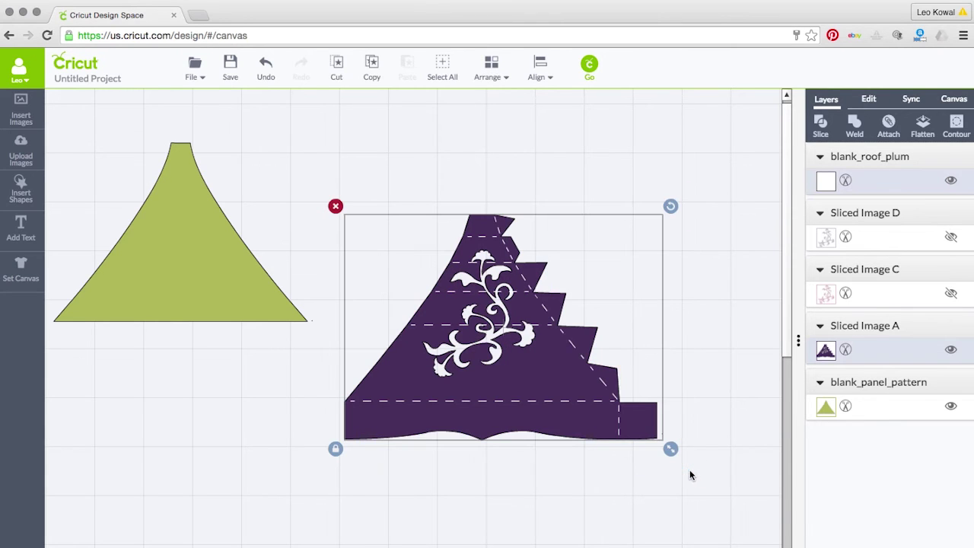
{"action": "left_click_drag", "start_coordinate": [323, 170], "coordinate": [721, 488]}
{"action": "left_click", "coordinate": [889, 126]}
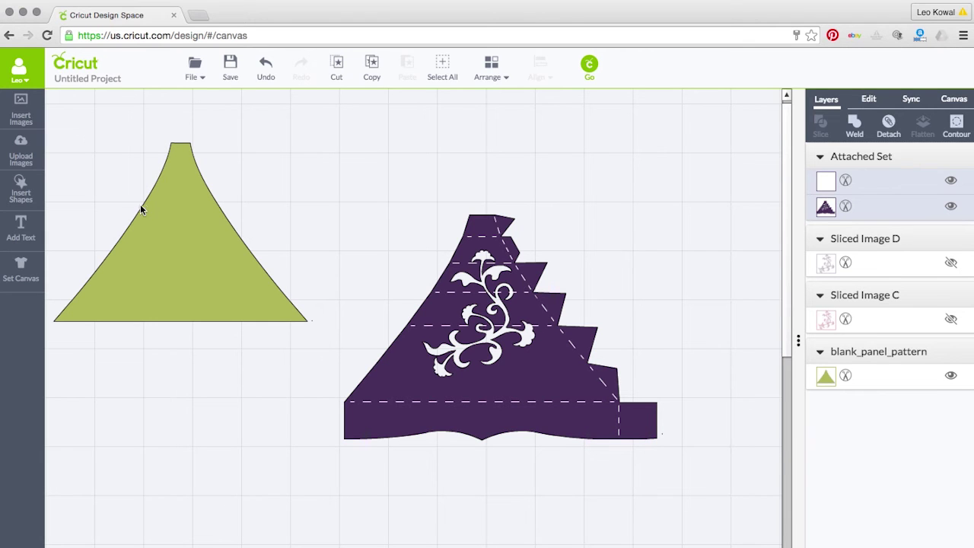
Try positioning the green panel over the purple roof, undo the accidental roof move, and set the panel aside on the empty canvas.
{"action": "left_click", "coordinate": [172, 234]}
{"action": "left_click_drag", "start_coordinate": [186, 240], "coordinate": [223, 211]}
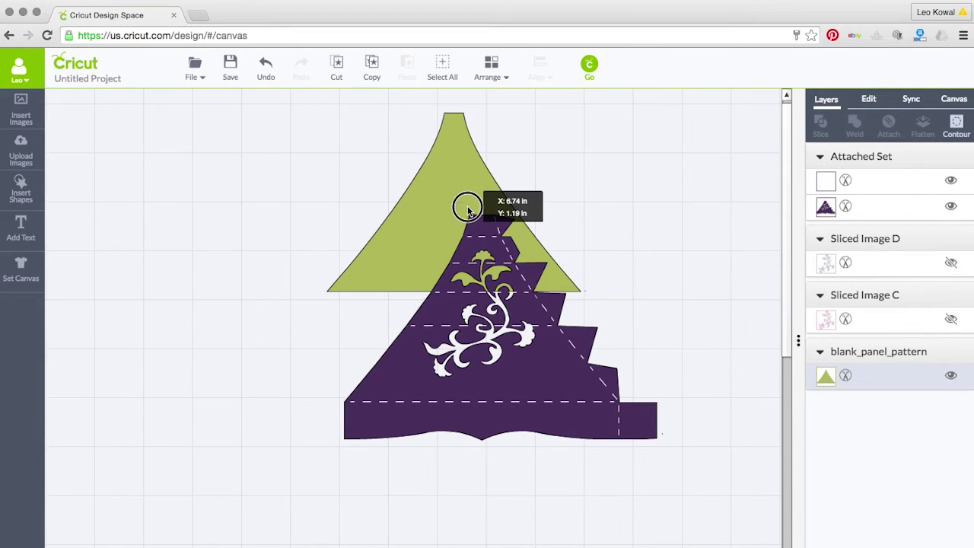
{"action": "left_click_drag", "start_coordinate": [467, 210], "coordinate": [364, 221]}
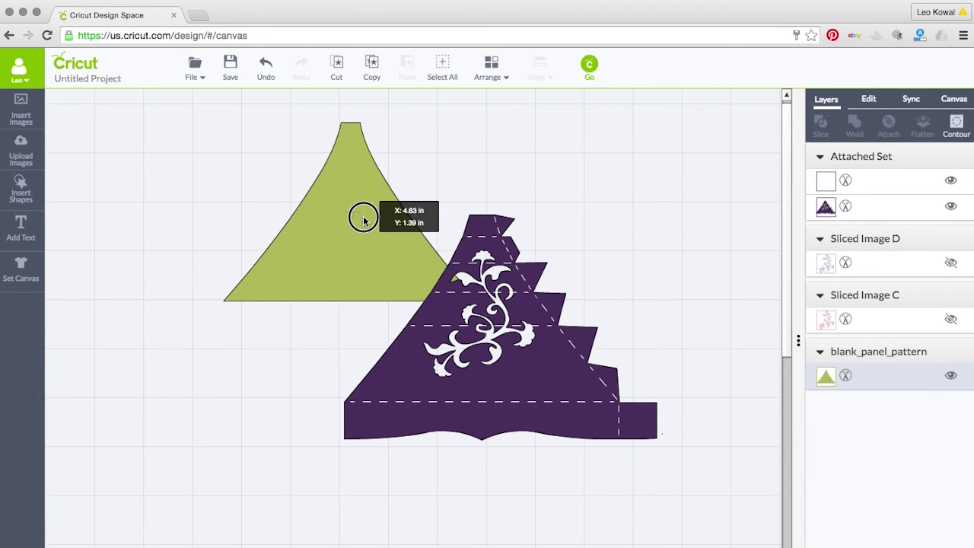
{"action": "left_click_drag", "start_coordinate": [363, 221], "coordinate": [438, 293]}
{"action": "left_click", "coordinate": [440, 274]}
{"action": "key", "text": "super+z"}
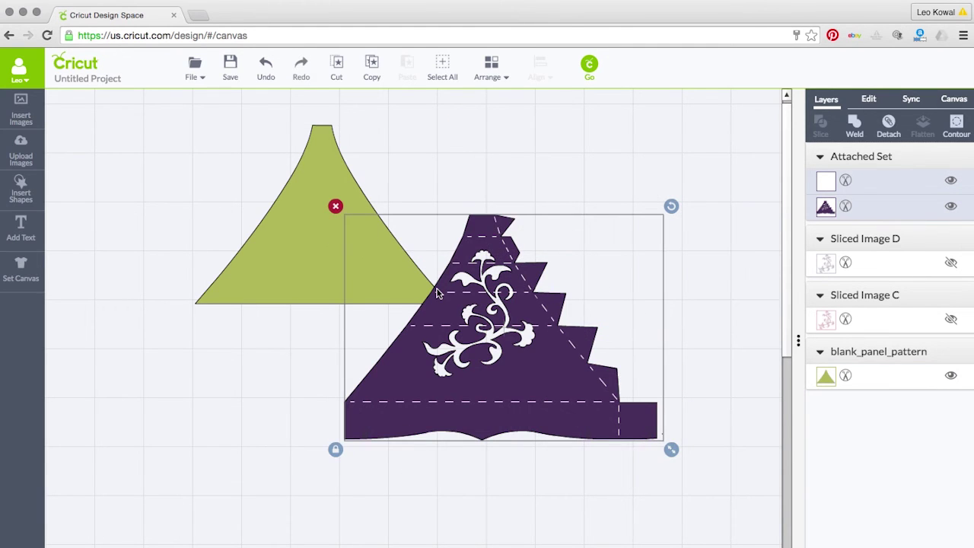
{"action": "left_click", "coordinate": [314, 160]}
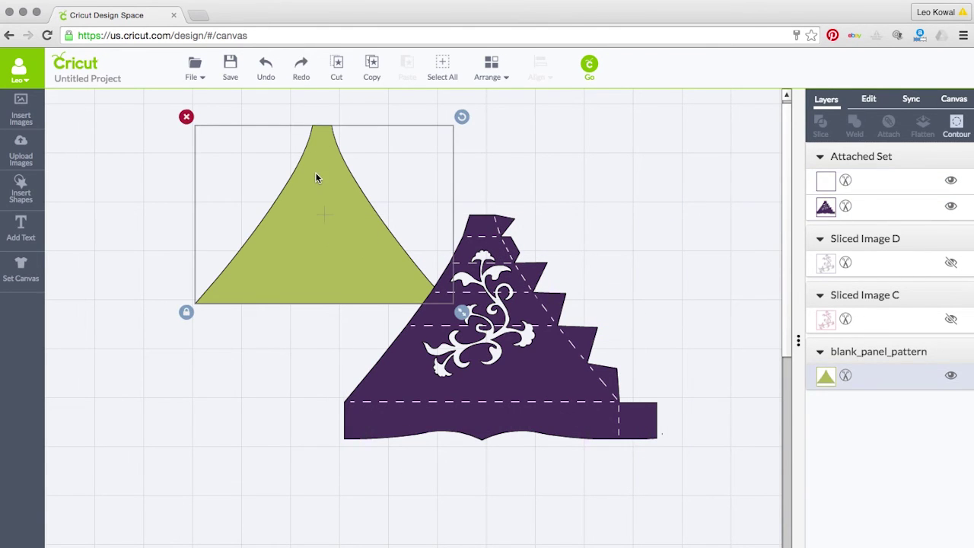
{"action": "left_click_drag", "start_coordinate": [317, 177], "coordinate": [288, 193]}
{"action": "left_click_drag", "start_coordinate": [265, 198], "coordinate": [271, 179]}
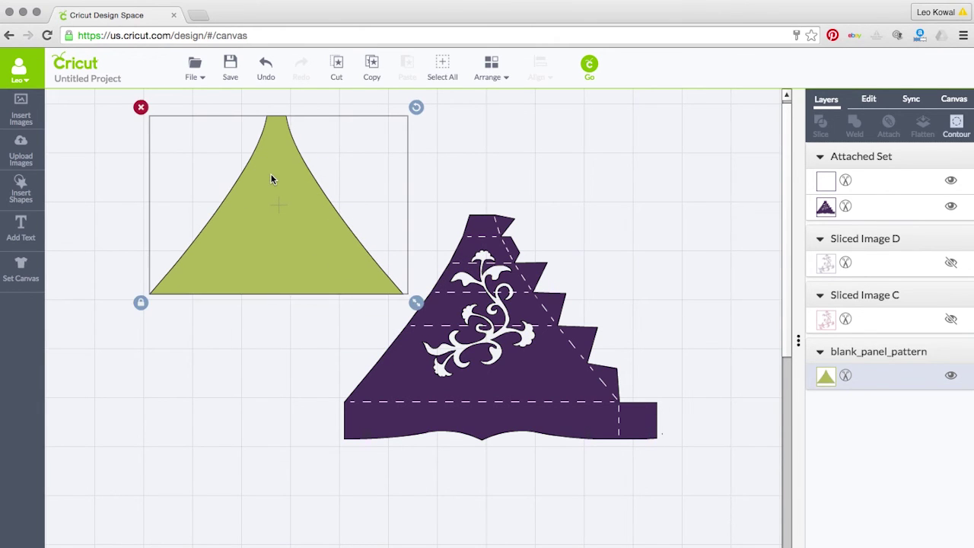
{"action": "left_click_drag", "start_coordinate": [273, 218], "coordinate": [251, 247]}
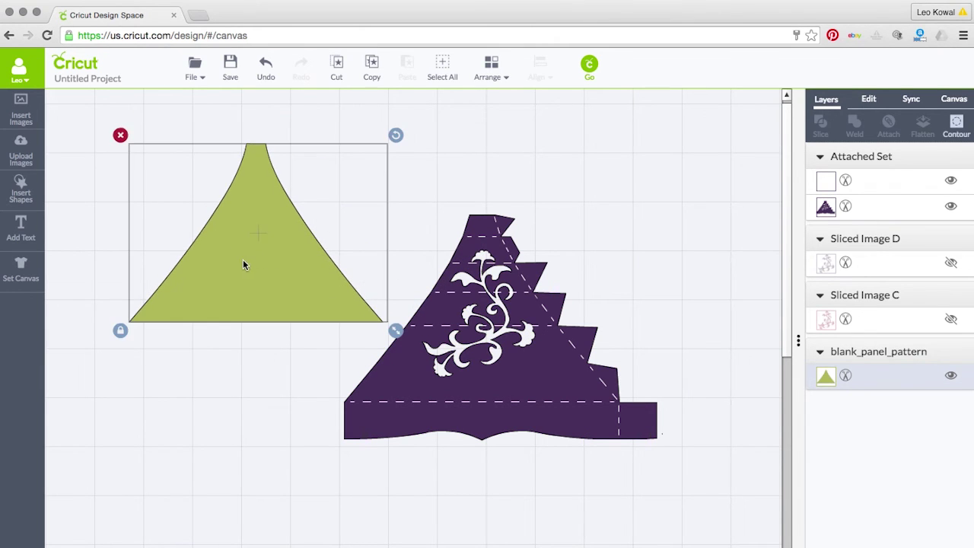
Move the green panel to the front and place it over the purple roof panel at about X 7.3 in, Y 3.34 in.
{"action": "left_click", "coordinate": [483, 79]}
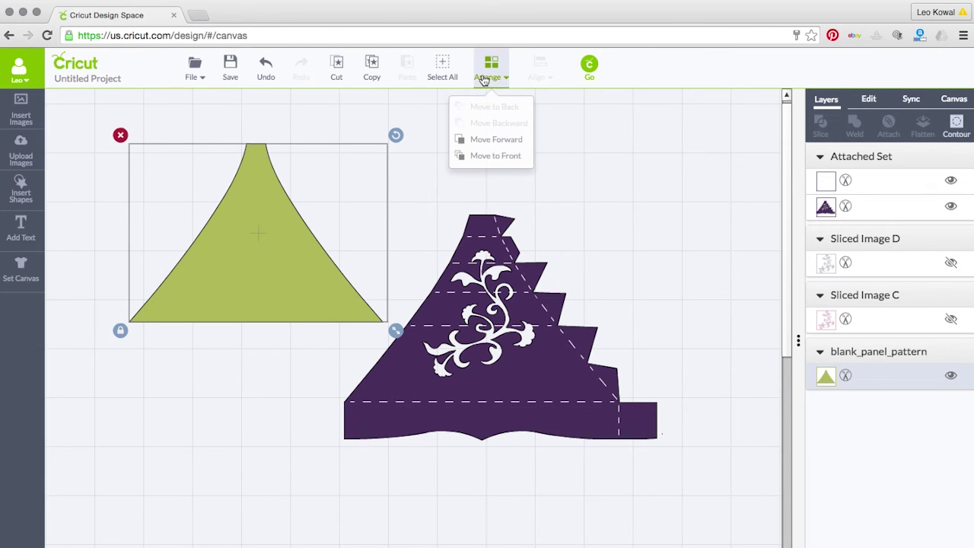
{"action": "left_click", "coordinate": [483, 156]}
{"action": "left_click_drag", "start_coordinate": [254, 204], "coordinate": [480, 281]}
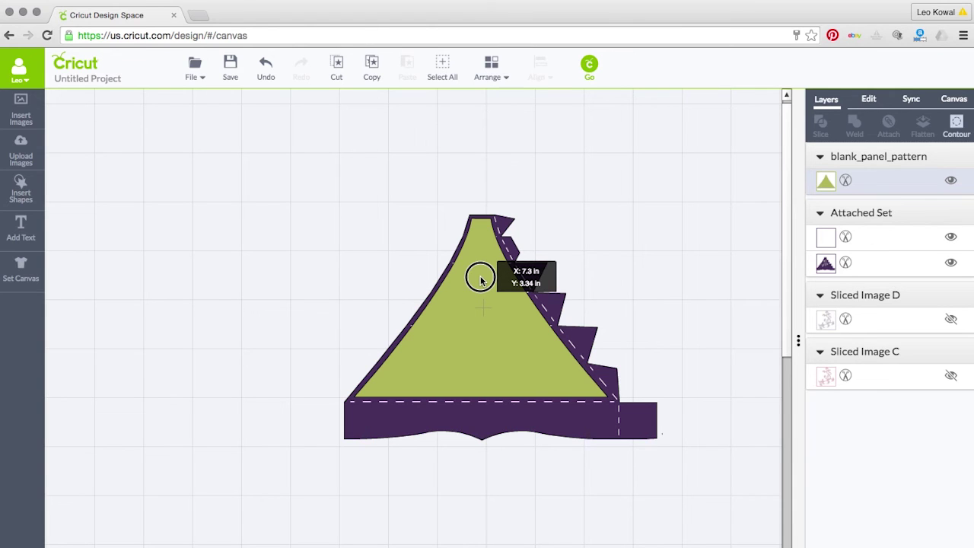
Fine-tune the green panel's position over the purple roof, then show the hidden Sliced Image D flourish and move it to the front.
{"action": "left_click_drag", "start_coordinate": [480, 281], "coordinate": [480, 280]}
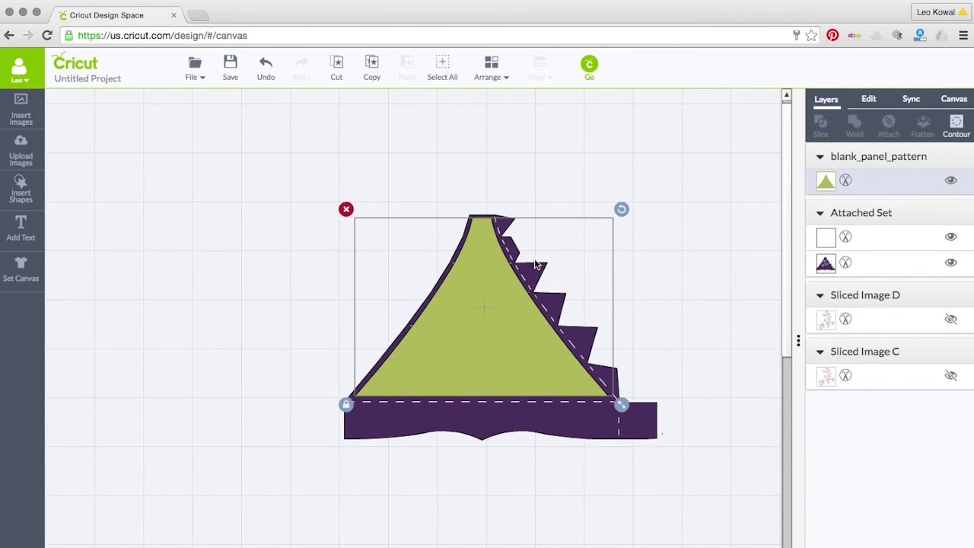
{"action": "left_click", "coordinate": [692, 122]}
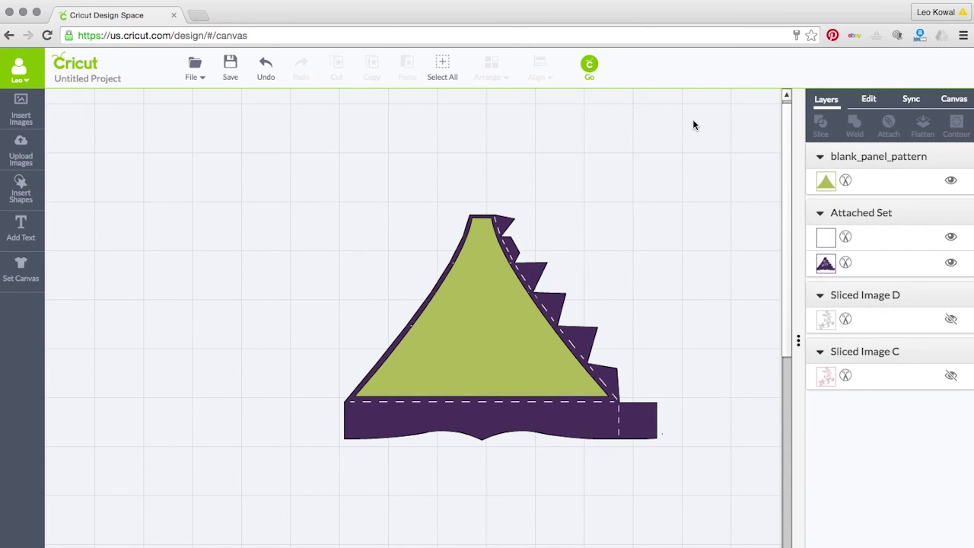
{"action": "left_click", "coordinate": [952, 321]}
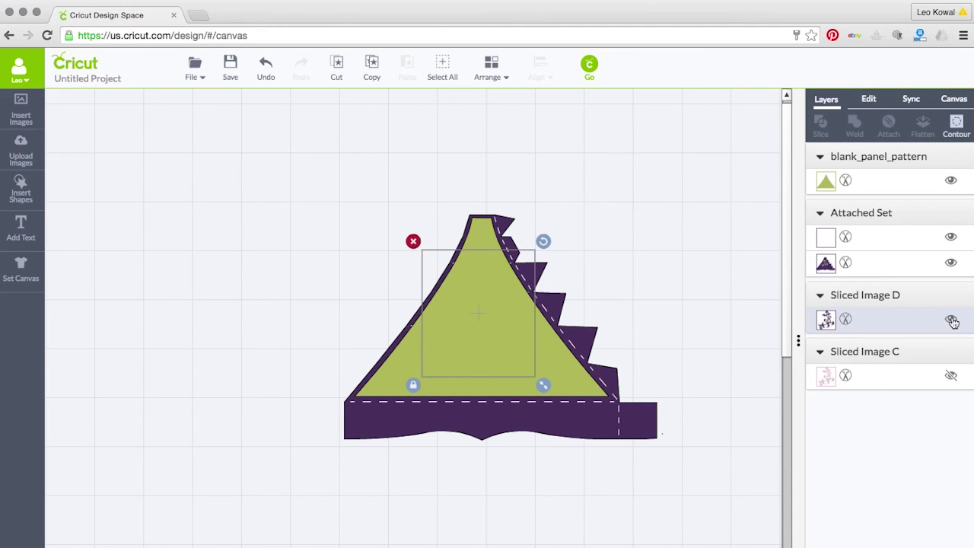
{"action": "left_click", "coordinate": [490, 67]}
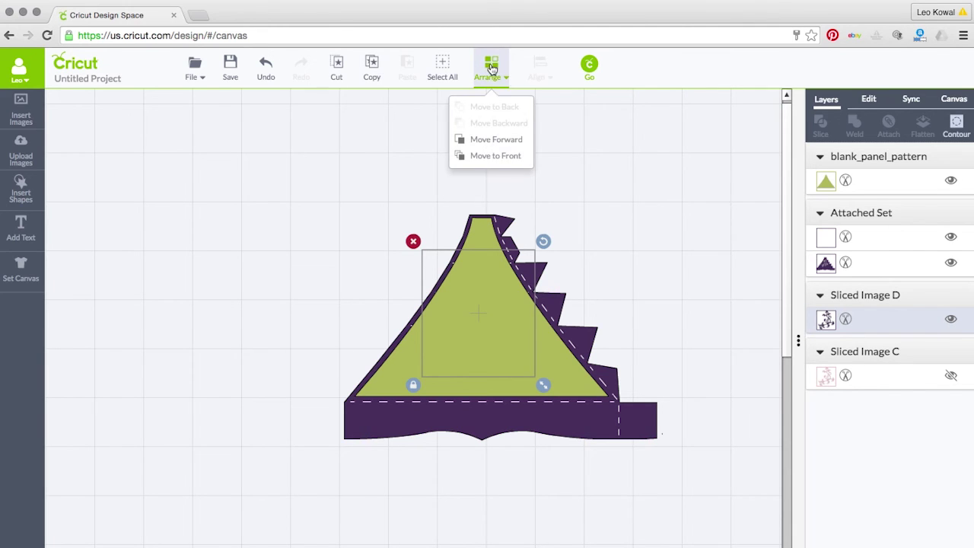
{"action": "left_click", "coordinate": [497, 157]}
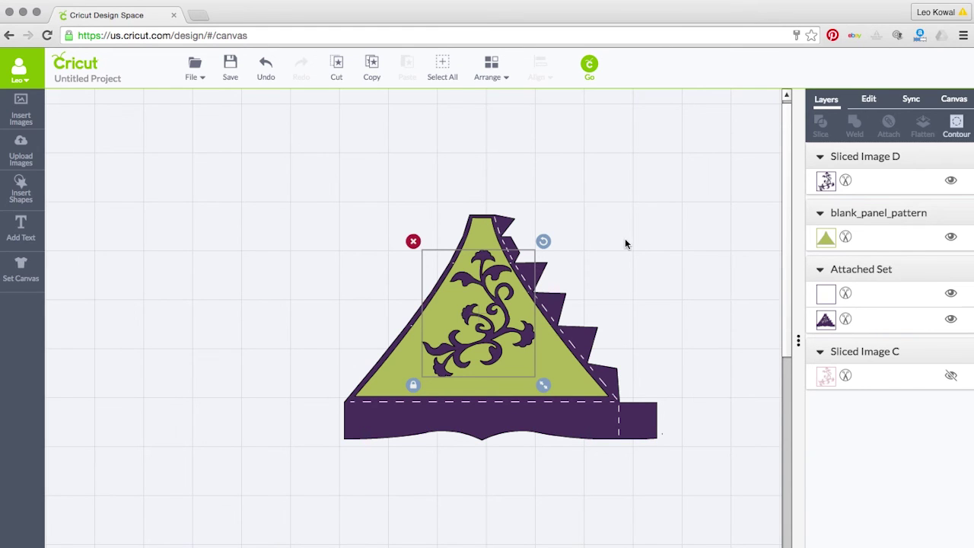
Hide both layers of the attached roof set and slice the flourish out of the green blank_panel_pattern panel.
{"action": "left_click", "coordinate": [951, 293]}
{"action": "left_click", "coordinate": [952, 320]}
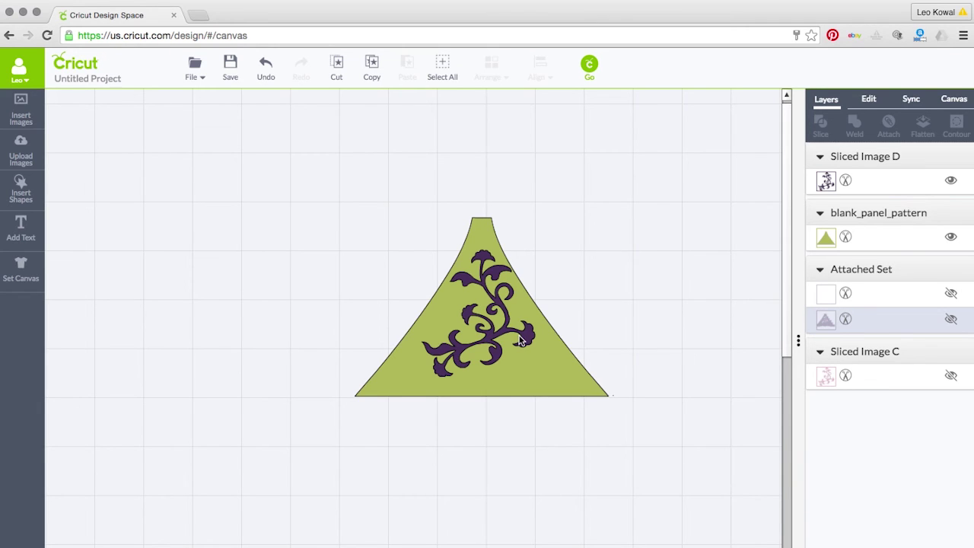
{"action": "left_click_drag", "start_coordinate": [310, 188], "coordinate": [688, 458]}
{"action": "left_click", "coordinate": [822, 123]}
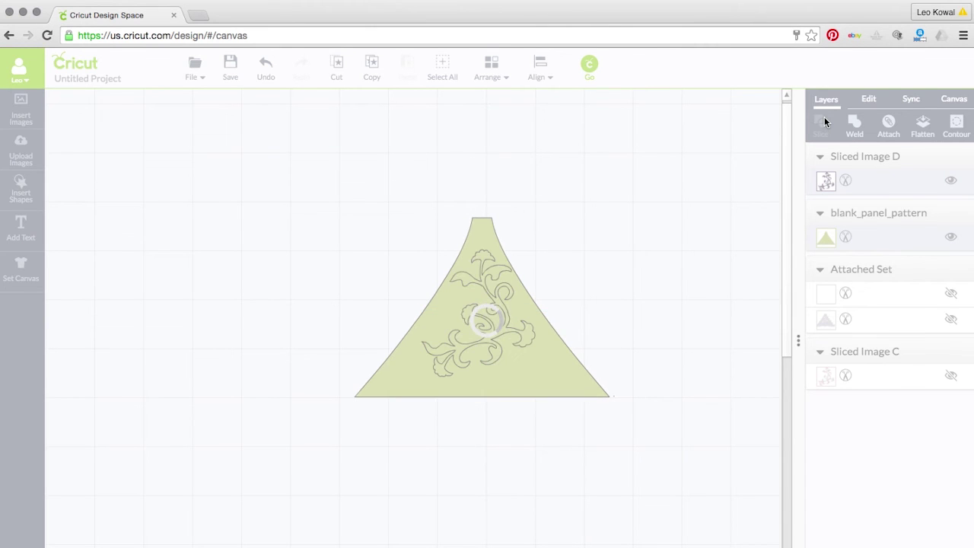
Delete the leftover green and purple flourish pieces and move the sliced green panel aside onto the empty canvas.
{"action": "left_click", "coordinate": [494, 277]}
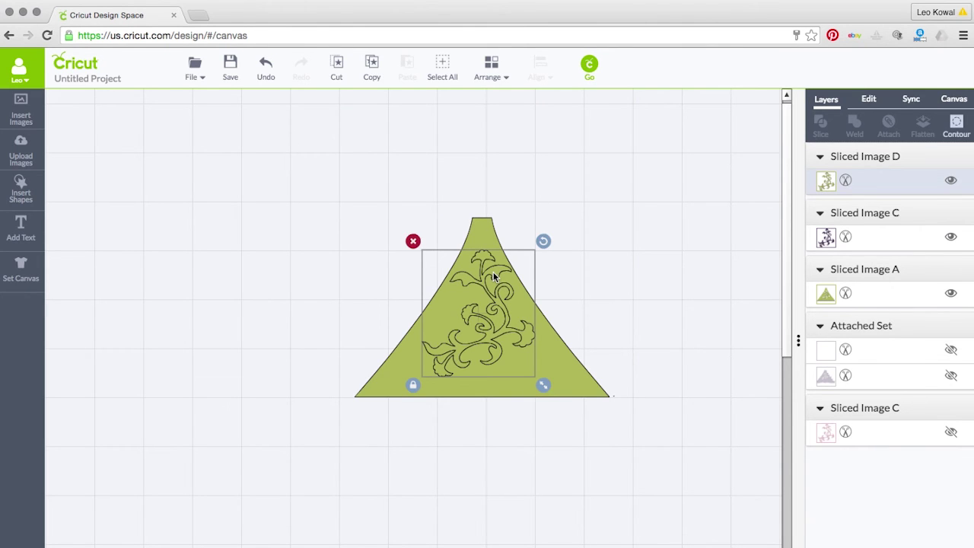
{"action": "key", "text": "Delete"}
{"action": "left_click", "coordinate": [499, 275]}
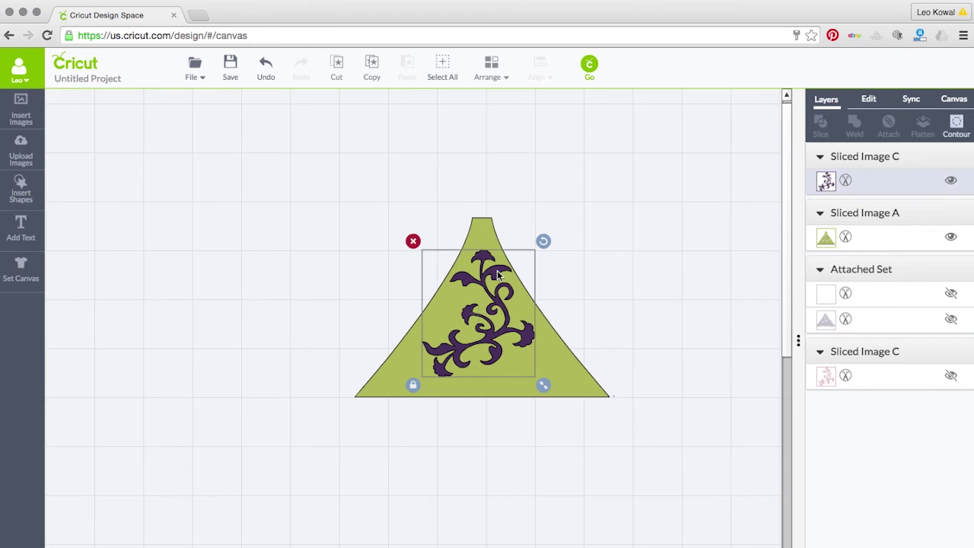
{"action": "key", "text": "Delete"}
{"action": "left_click_drag", "start_coordinate": [481, 230], "coordinate": [196, 163]}
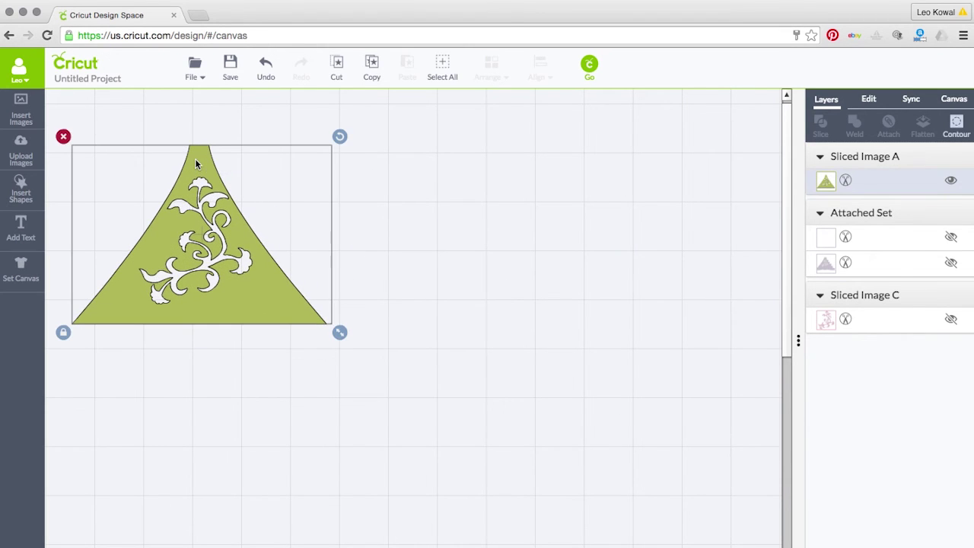
Show both layers of the attached roof set again, move the roof slightly up, and overlay the green panel with the flourish cut-outs aligned.
{"action": "left_click", "coordinate": [951, 237]}
{"action": "left_click", "coordinate": [952, 263]}
{"action": "left_click", "coordinate": [696, 330]}
{"action": "left_click_drag", "start_coordinate": [531, 386], "coordinate": [534, 340]}
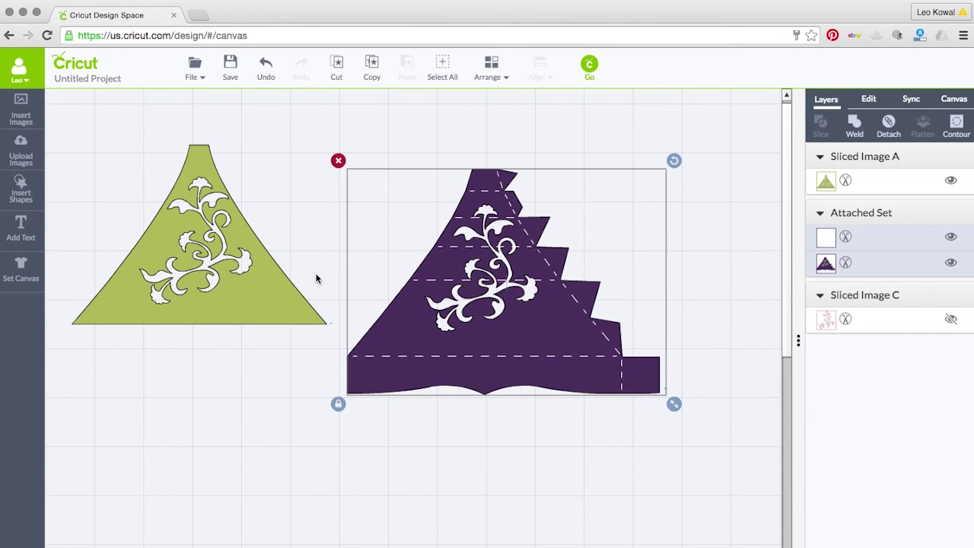
{"action": "left_click_drag", "start_coordinate": [254, 289], "coordinate": [539, 316]}
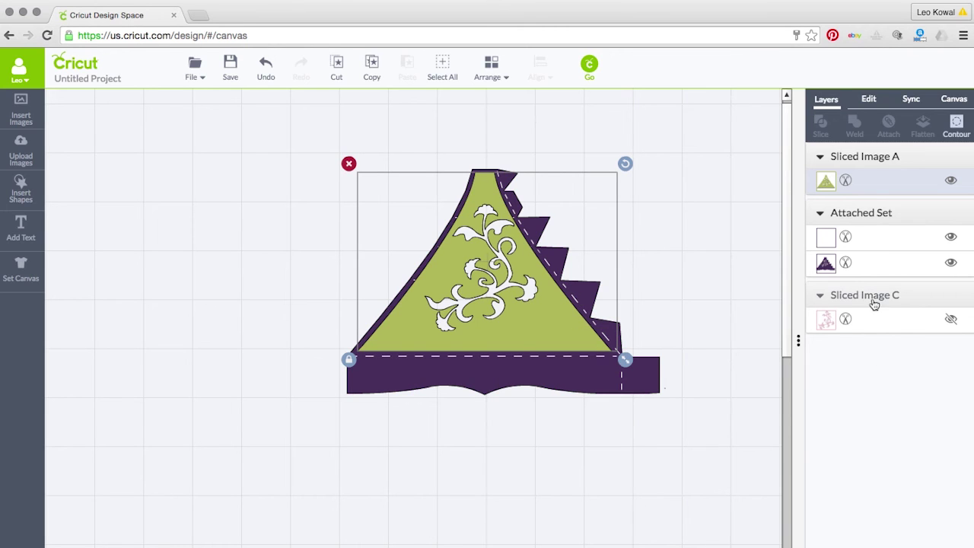
Show the hidden Sliced Image C flourish and delete it, then move the green panel off the roof to the empty canvas.
{"action": "left_click", "coordinate": [952, 321]}
{"action": "left_click", "coordinate": [955, 328]}
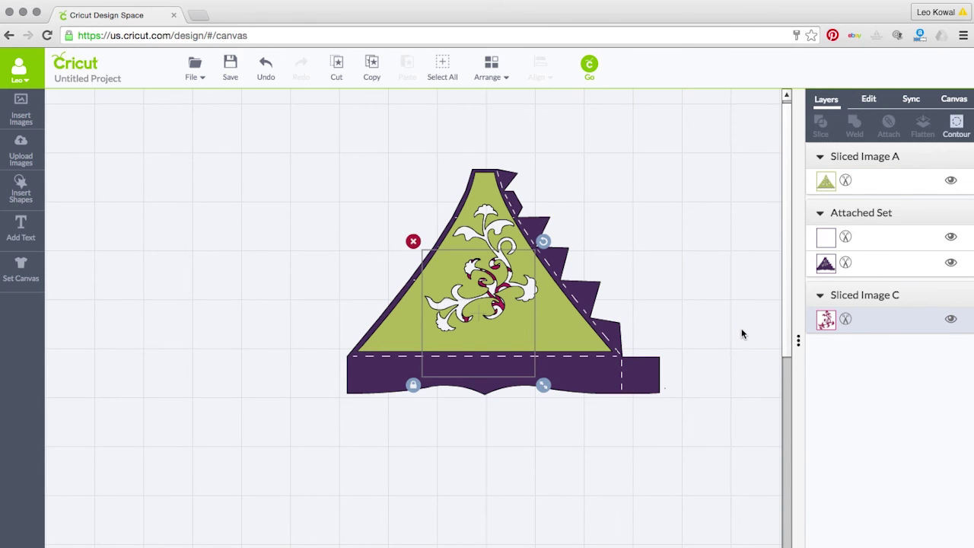
{"action": "key", "text": "Delete"}
{"action": "left_click_drag", "start_coordinate": [525, 325], "coordinate": [252, 299]}
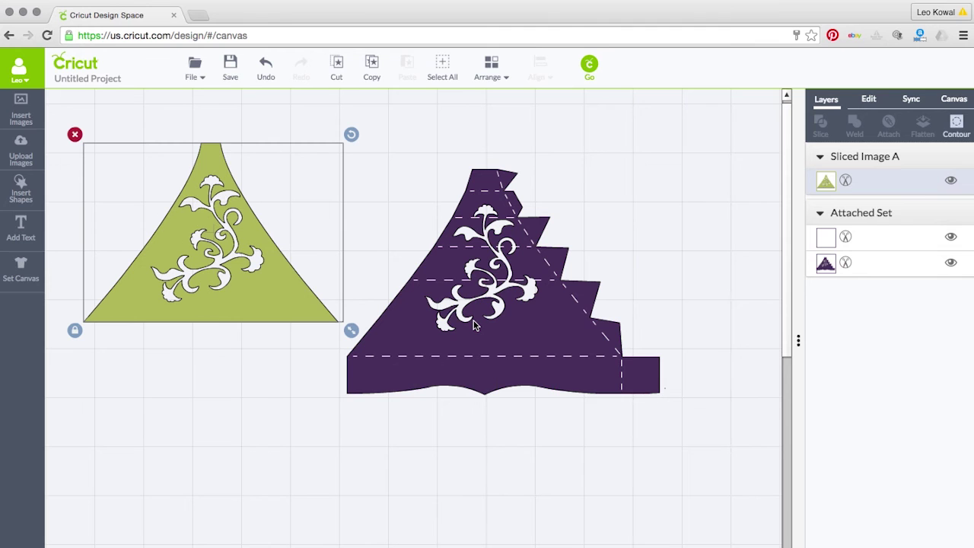